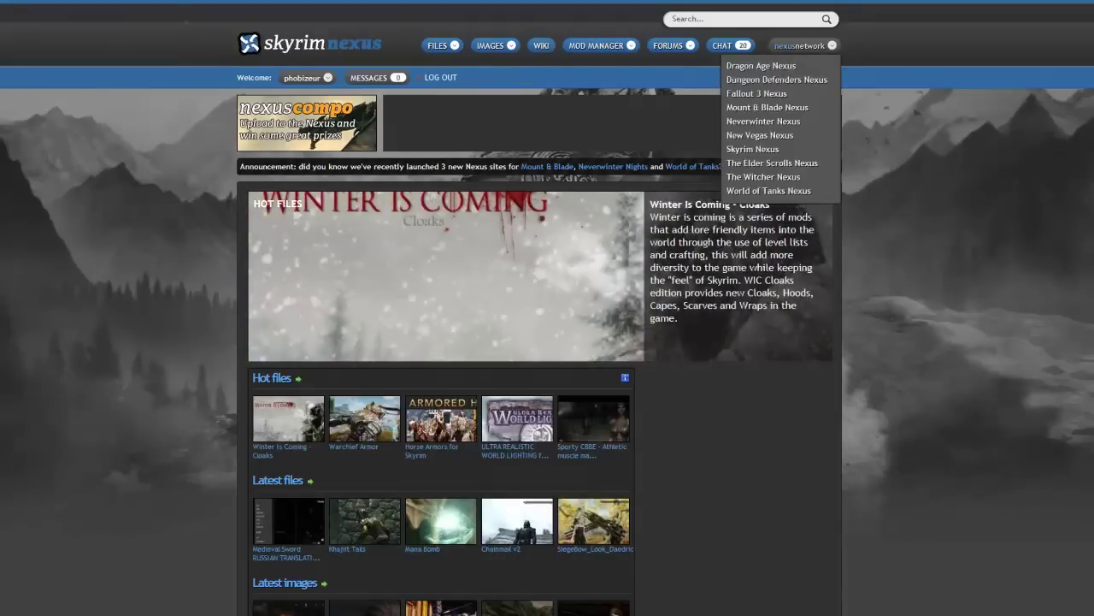
mouse_move(641, 49)
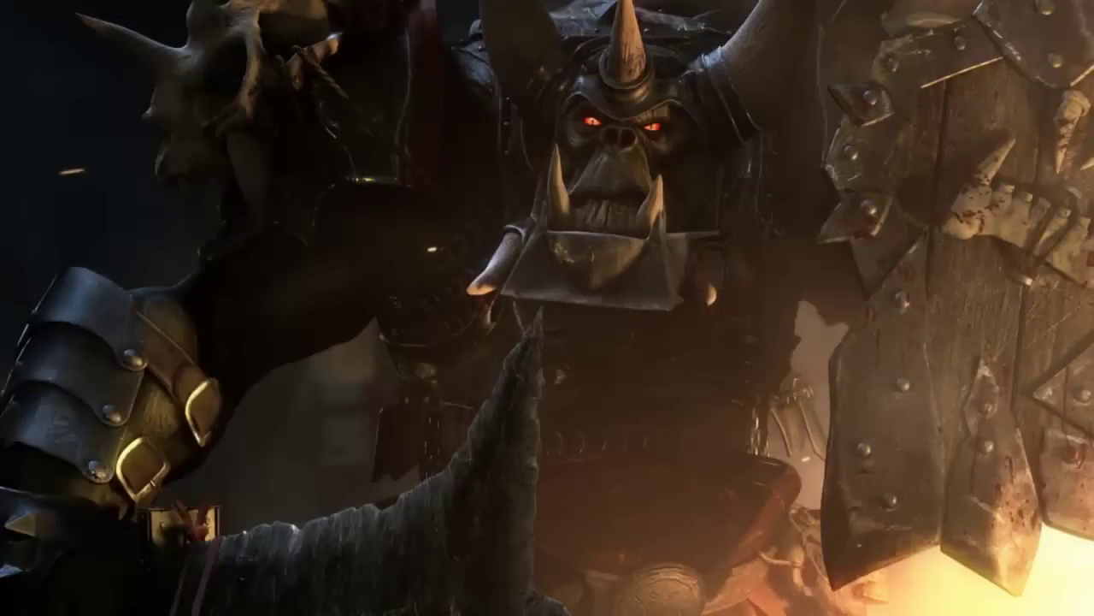
drag(594, 140, 601, 153)
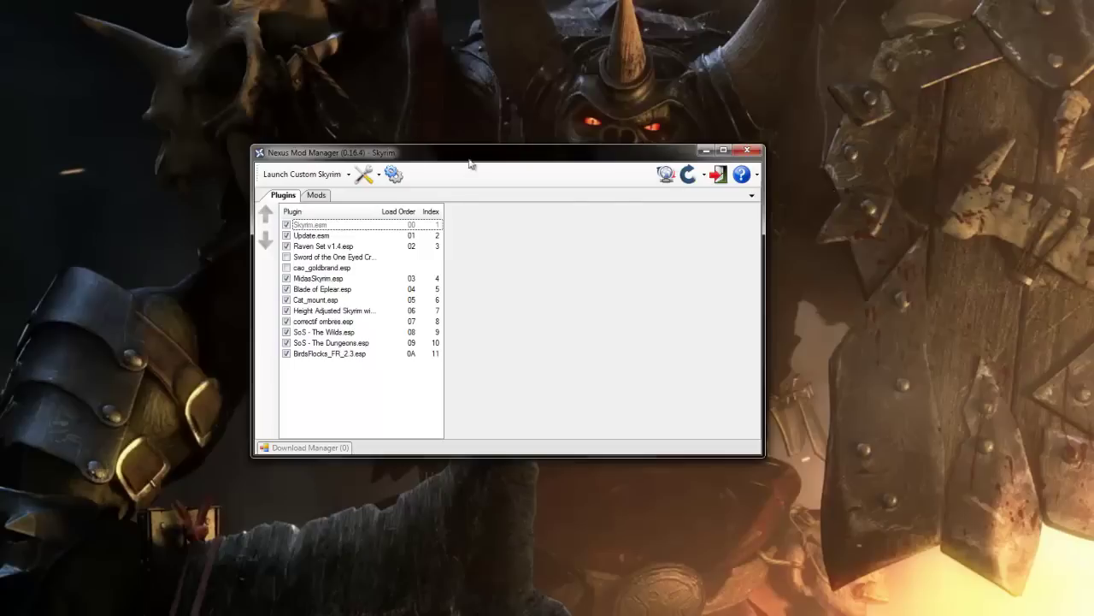
mouse_move(459, 157)
mouse_down()
mouse_move(447, 147)
mouse_move(460, 149)
mouse_up()
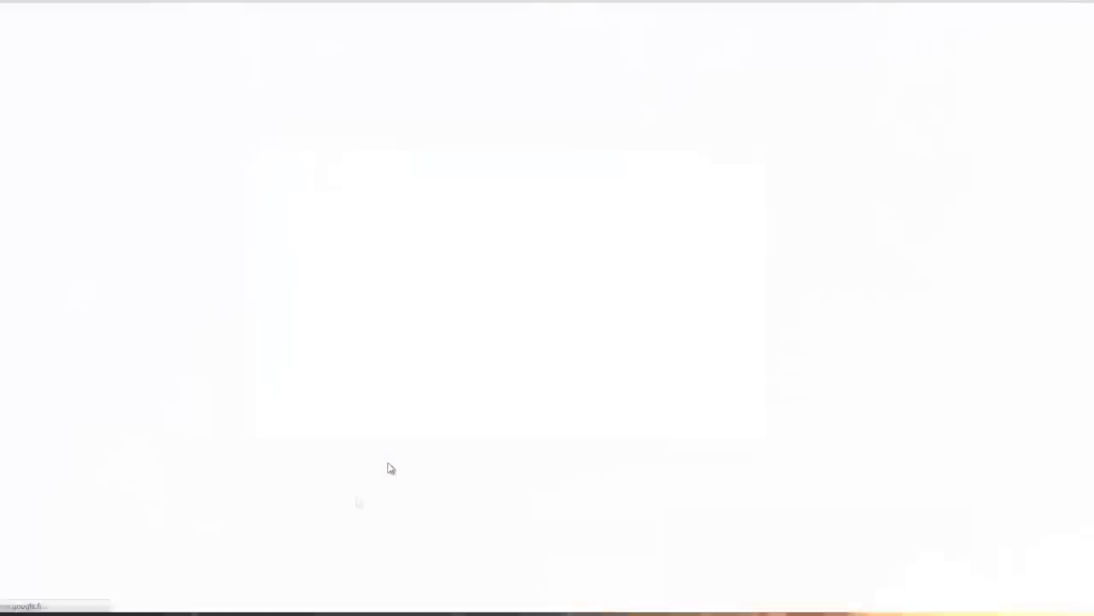
Search the web for "nexus skyrim" in the browser and open the Skyrim Nexus site from the results.
text(ne)
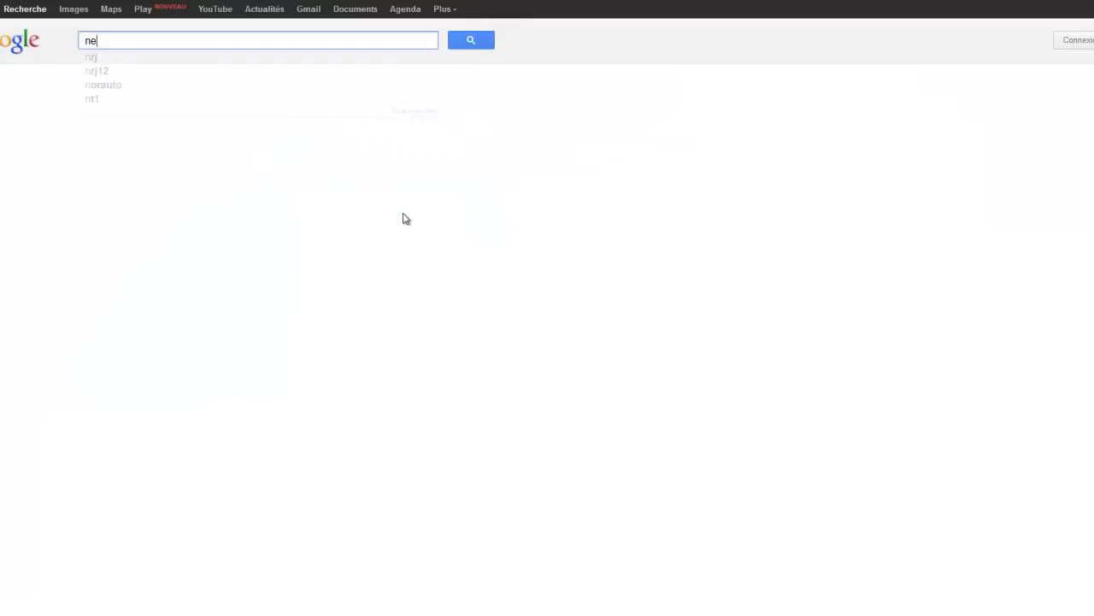
text(xus)
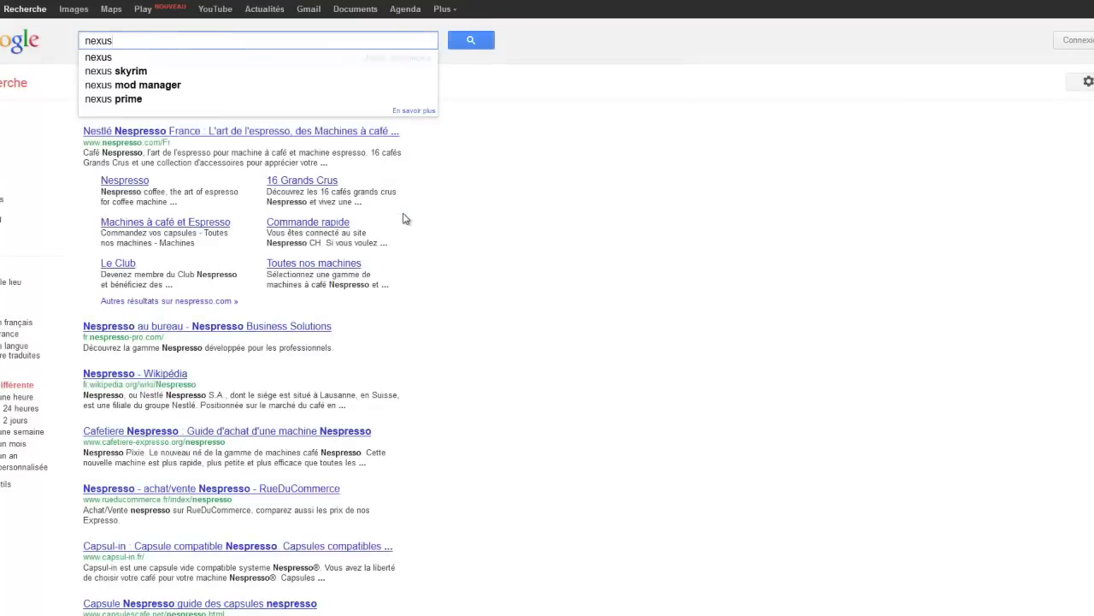
key(Down)
key(Down)
key(Return)
click(180, 126)
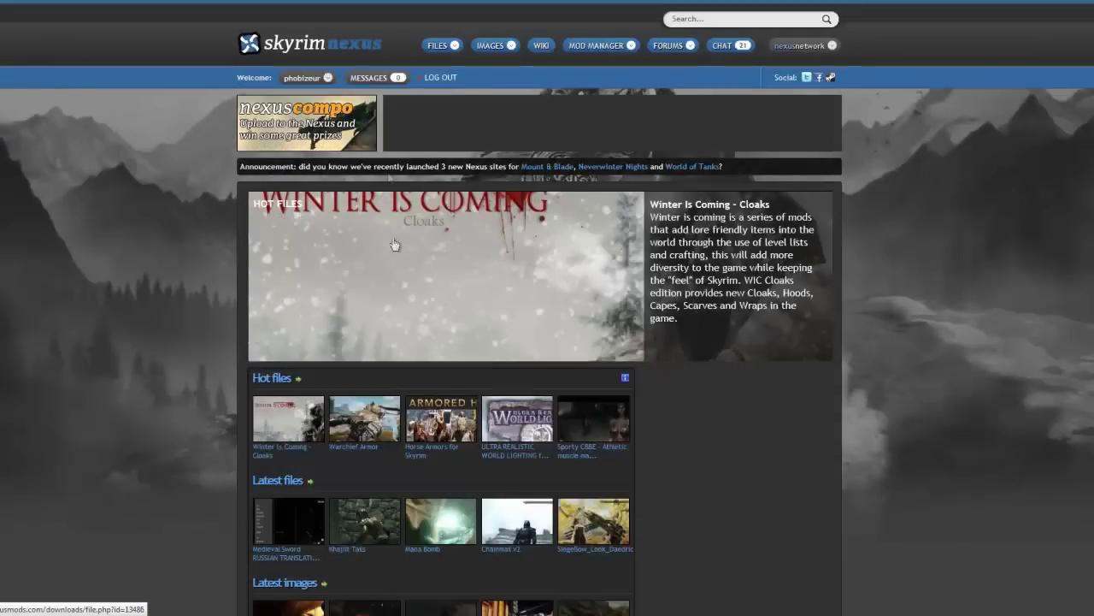
Open the site's top file lists and go to the page of the Crimson Tide - Blood mod.
mouse_move(438, 45)
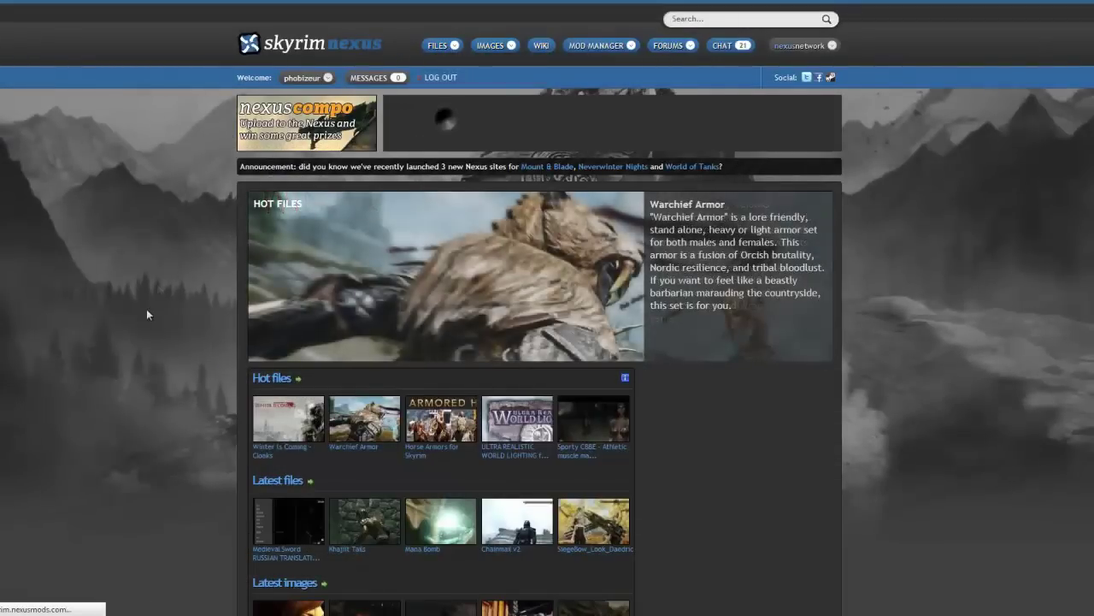
scroll(98, 334, down, 3)
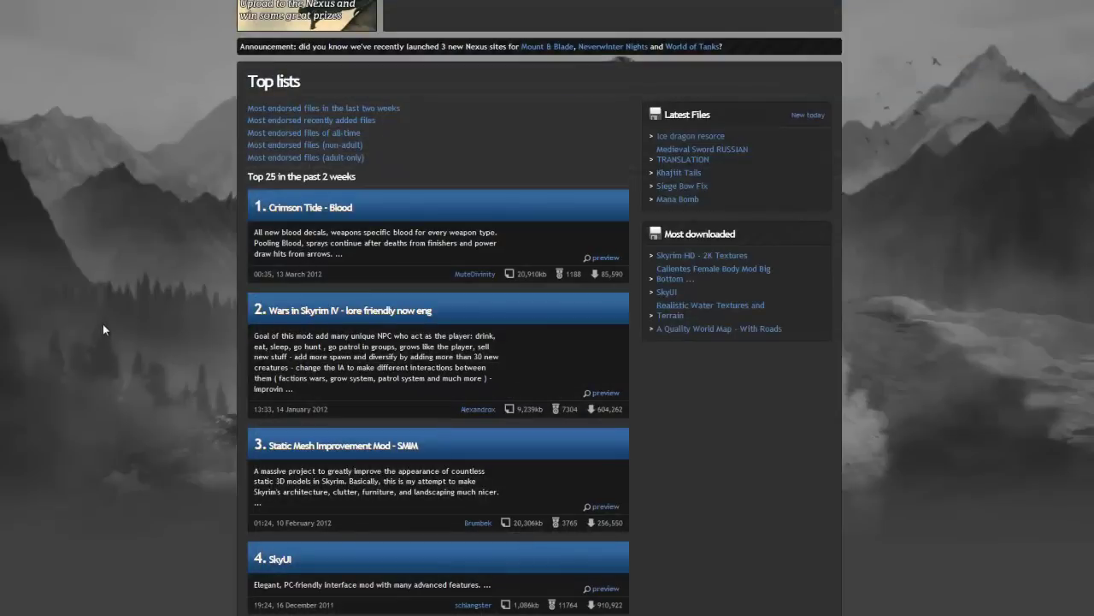
click(305, 208)
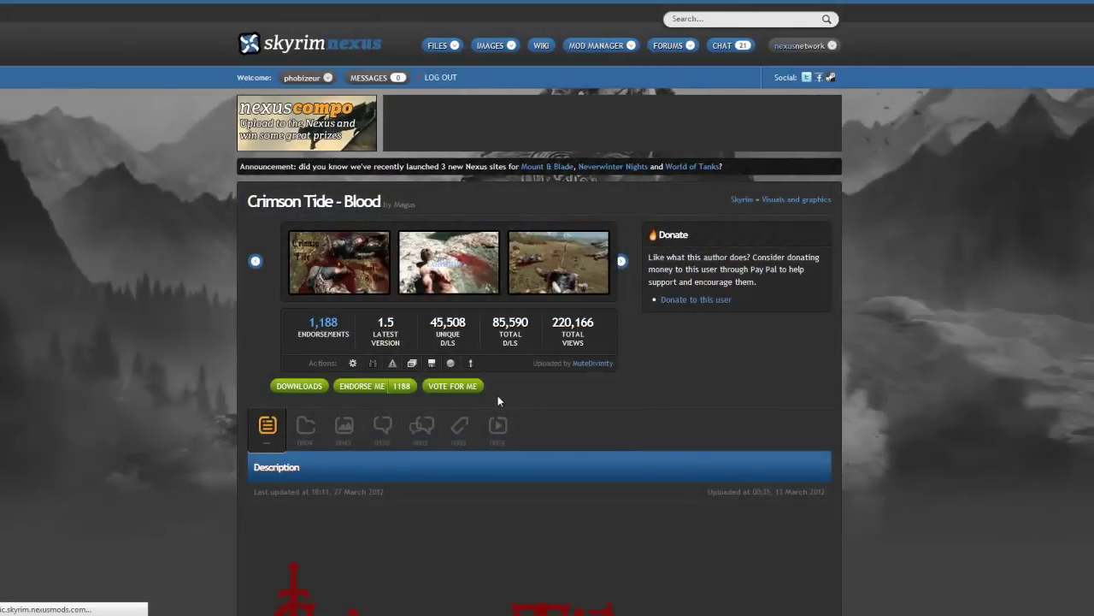
Enlarge the middle preview image of the Crimson Tide - Blood mod, examine it and close it.
click(448, 262)
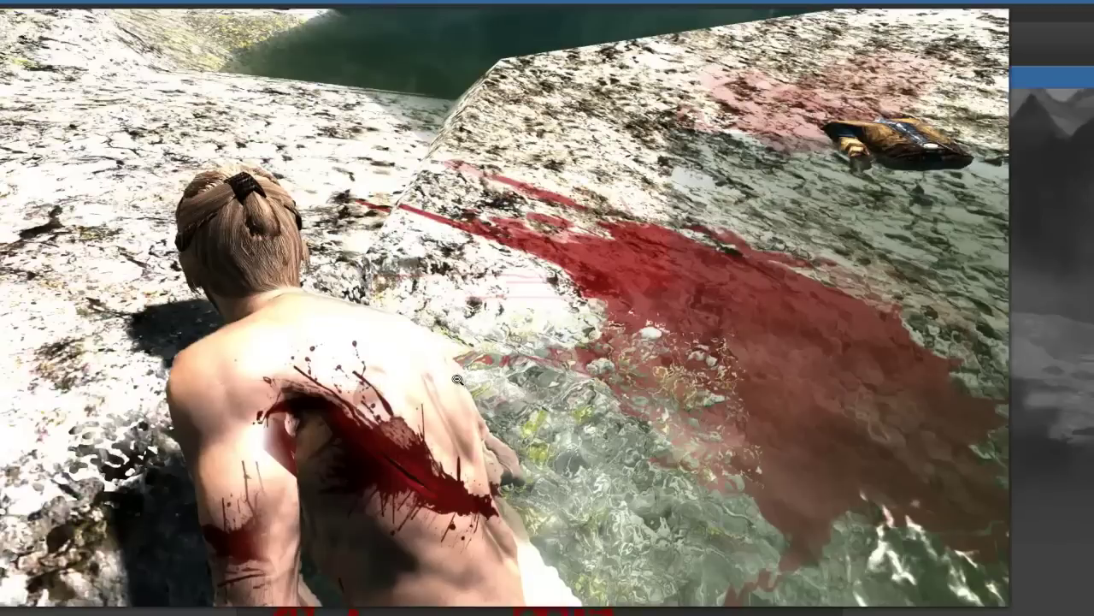
scroll(474, 357, up, 1)
click(448, 366)
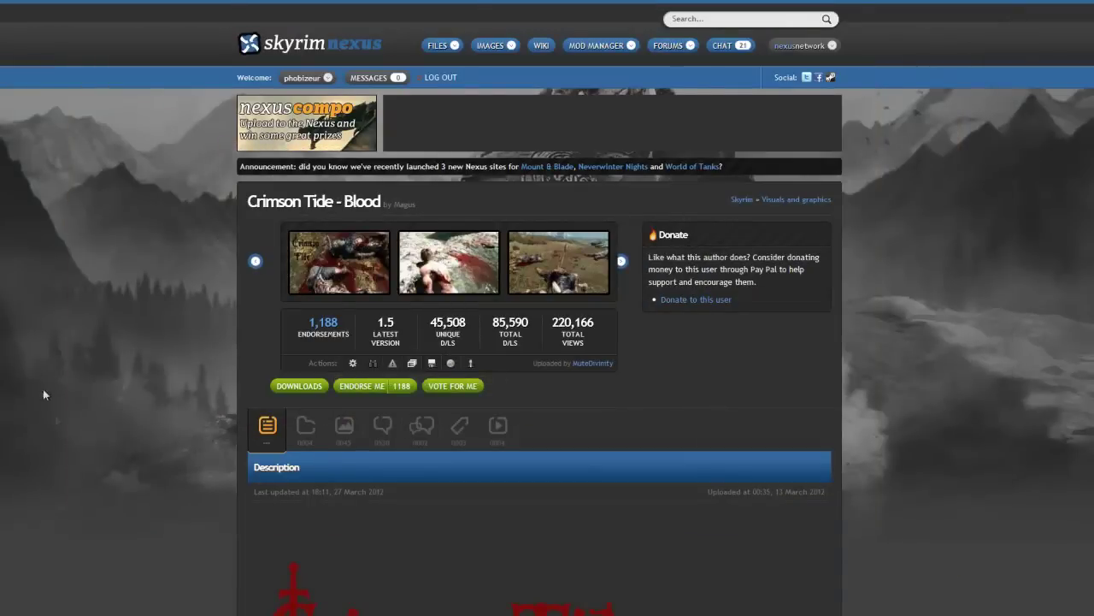
Show the mod's available files and start downloading a Crimson Tide - Blood file with the mod manager.
scroll(94, 507, down, 1)
click(305, 308)
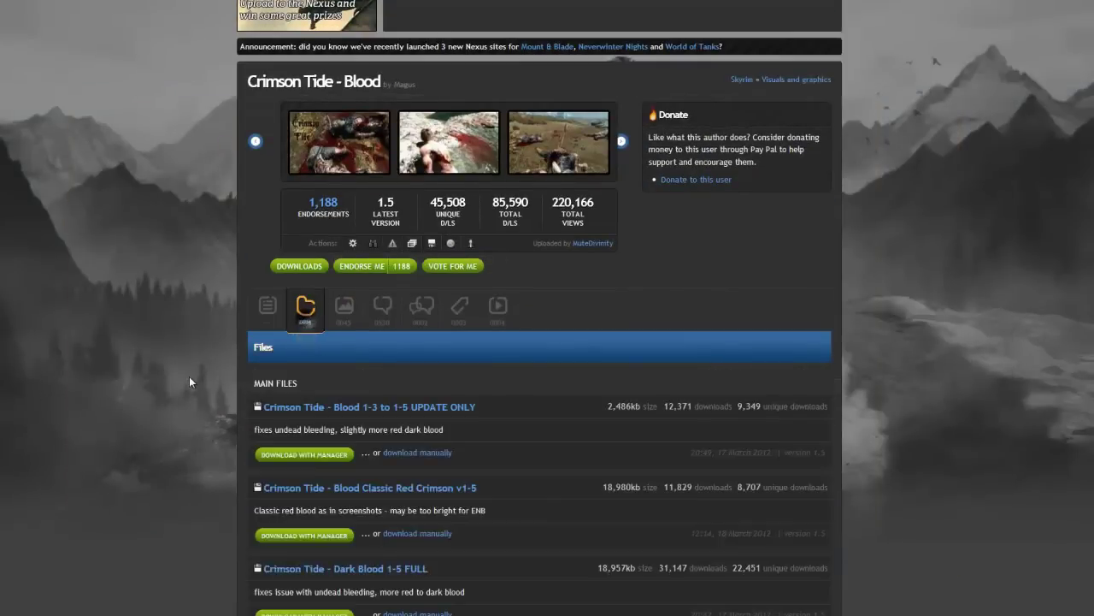
scroll(189, 377, down, 1)
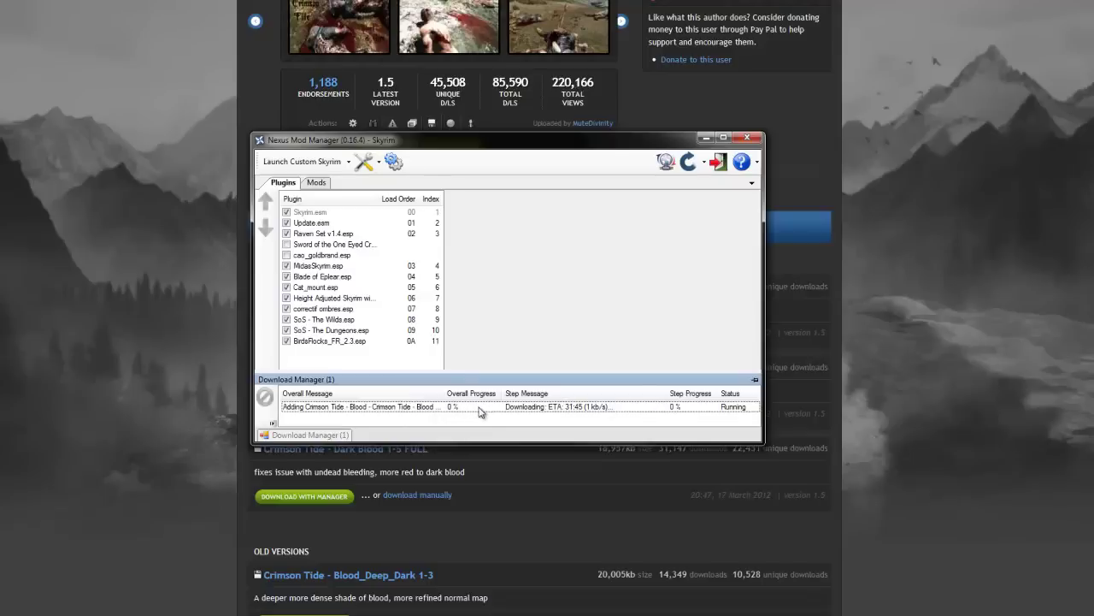
Cancel the running Crimson Tide - Blood download and undock the download list, moving it away from the main window.
click(479, 408)
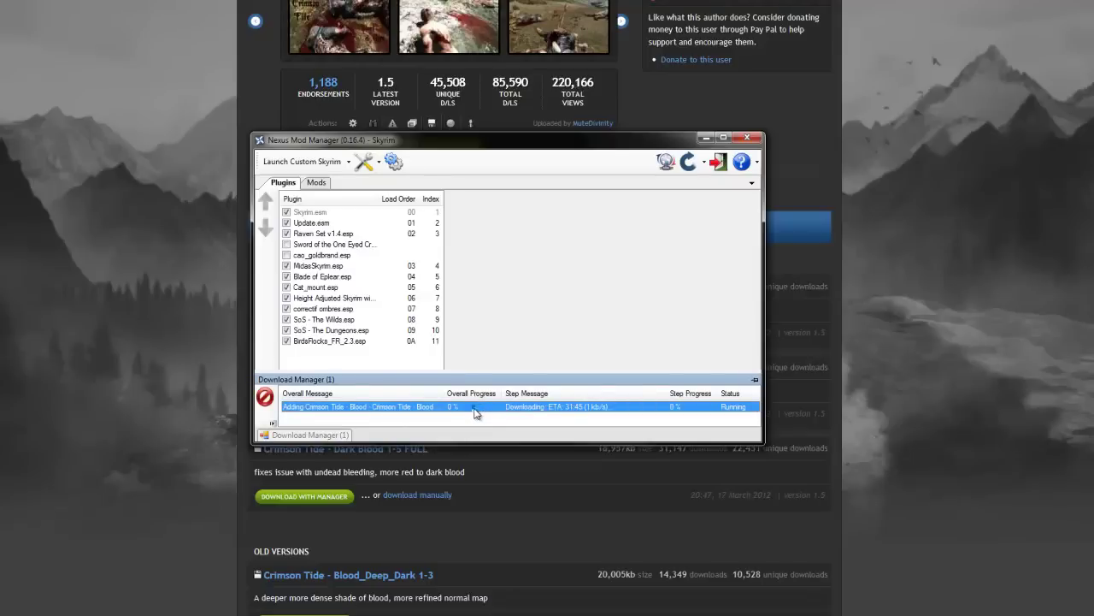
click(265, 398)
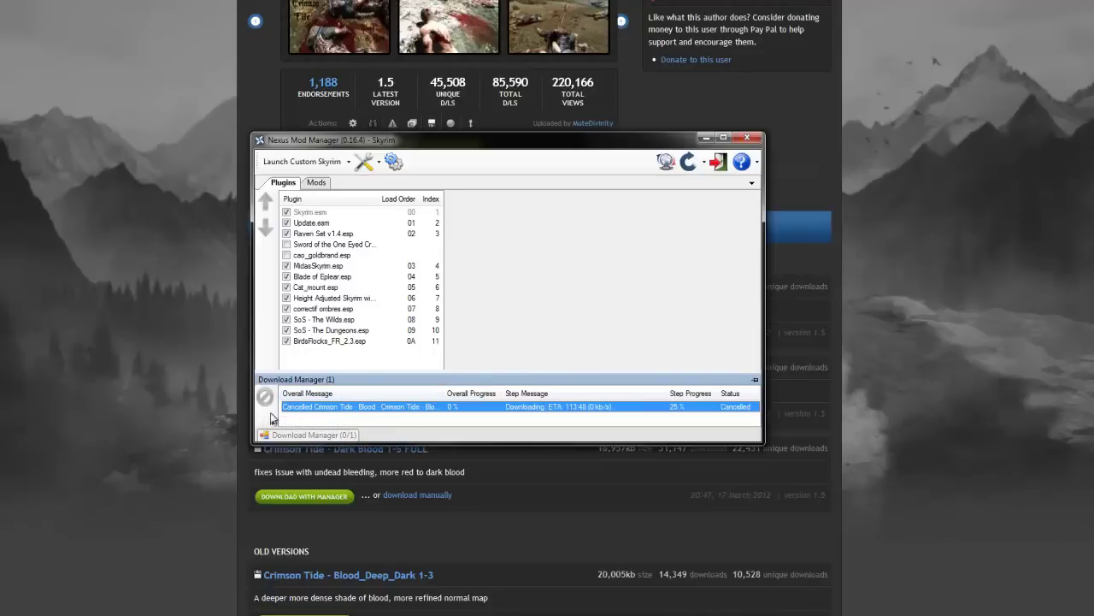
double_click(513, 378)
drag(420, 384, 0, 228)
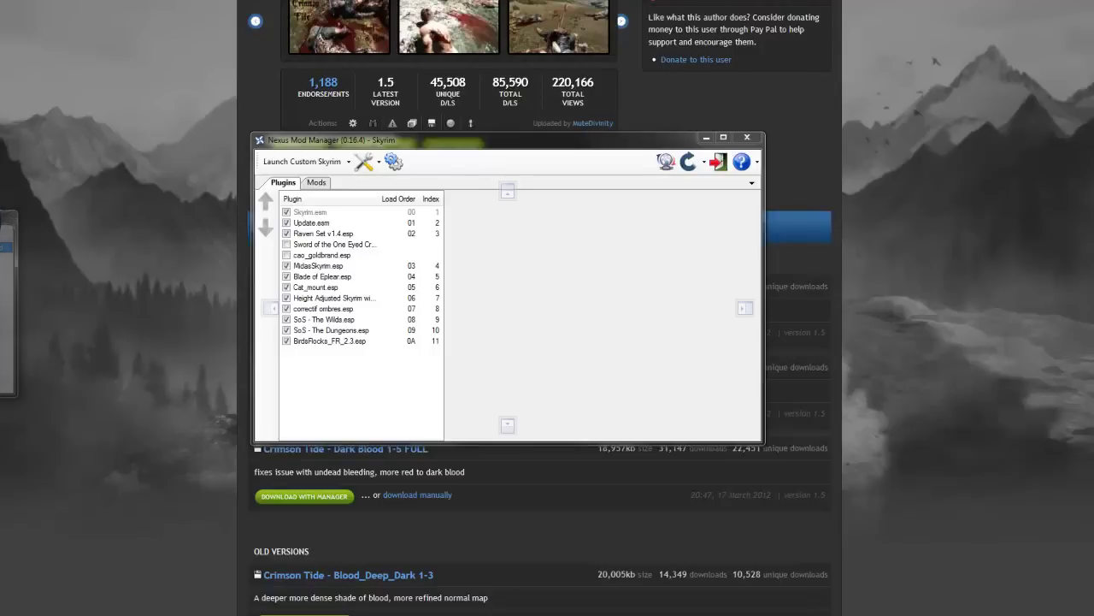
Activate the Calientes Female Body Mod Big Bottom Edition from the installed mods, answering the overwrite question with No to folder.
click(317, 182)
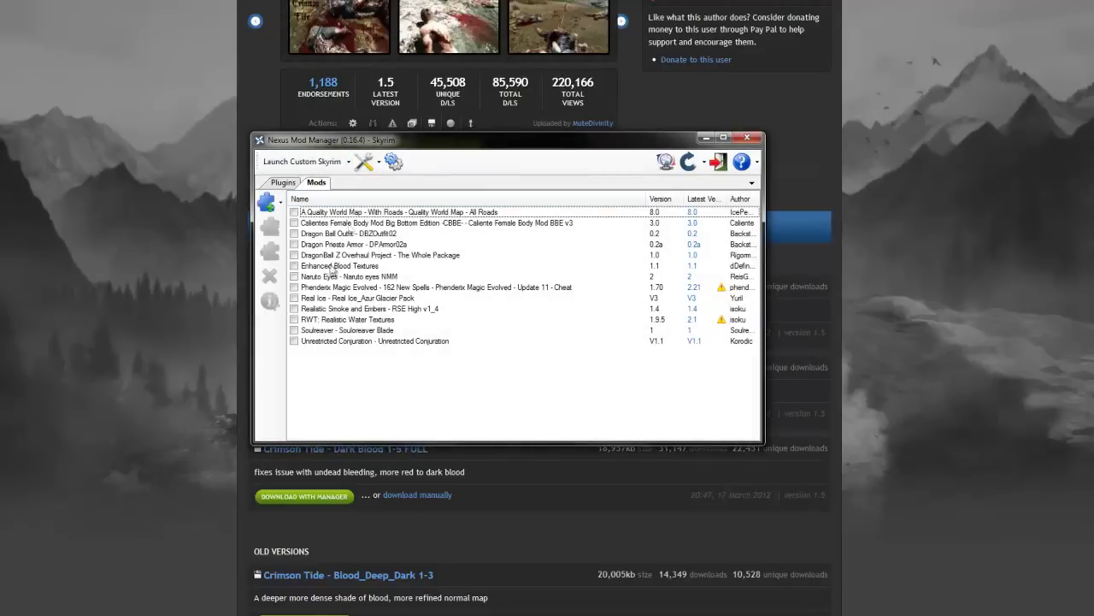
click(338, 222)
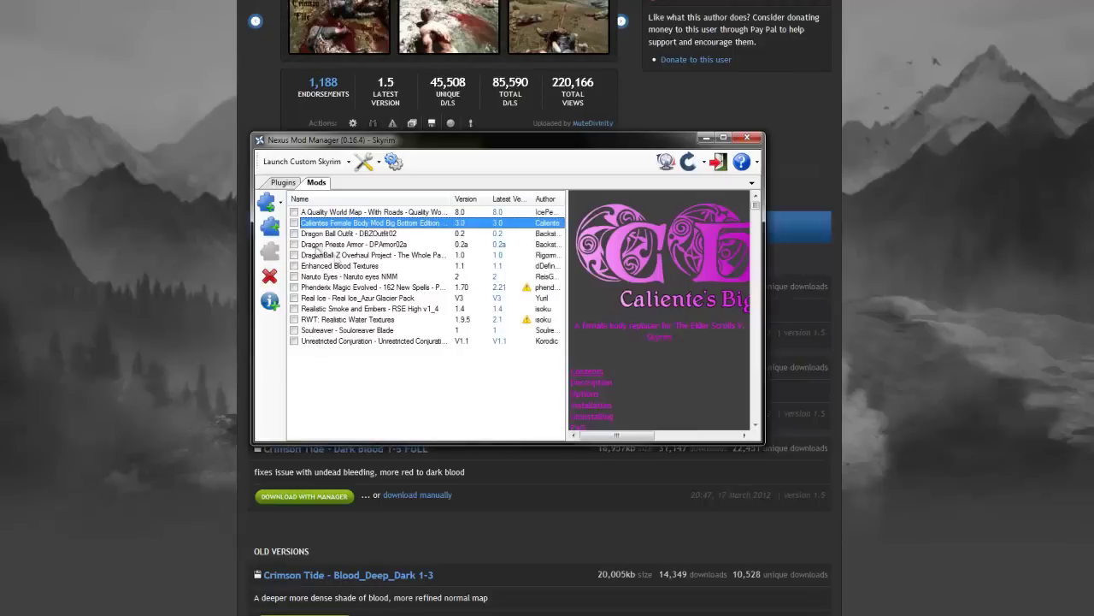
click(270, 226)
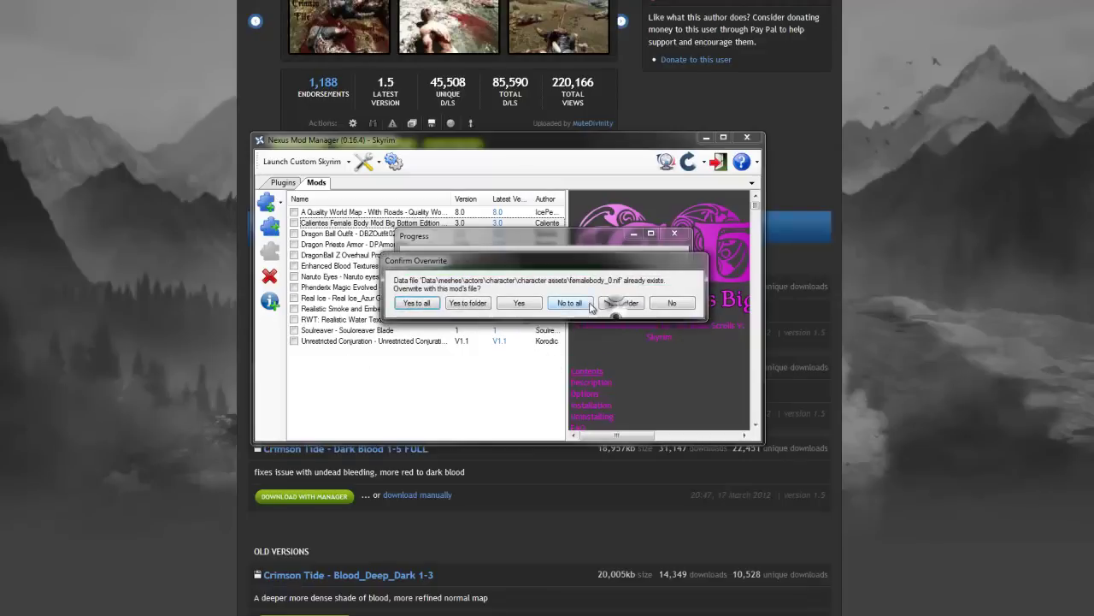
click(620, 304)
click(605, 335)
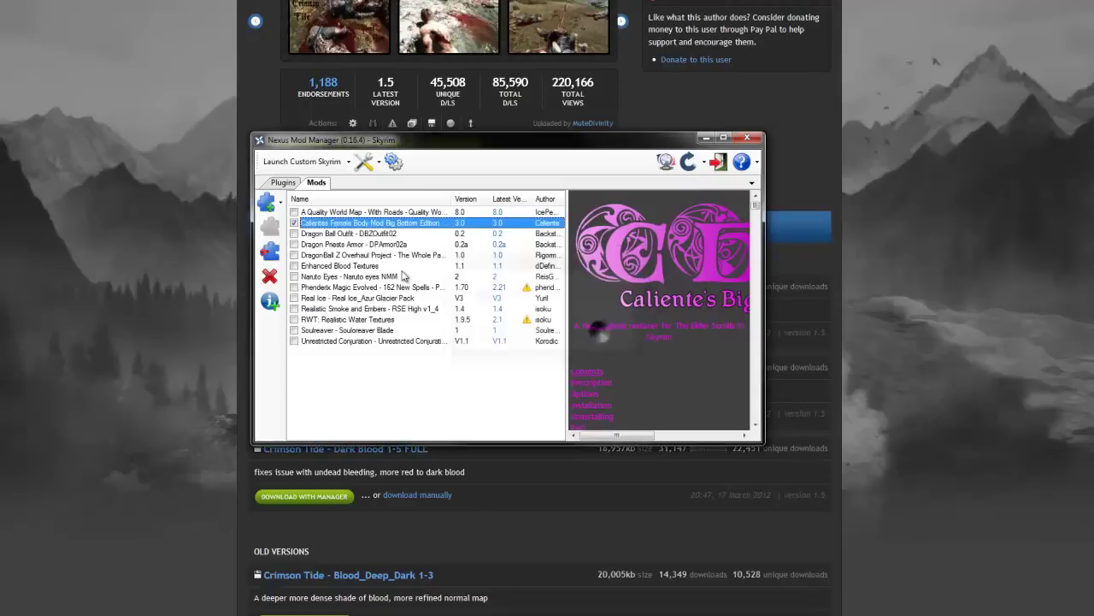
Deactivate the Calientes Female Body Mod Big Bottom Edition and return to the plugin list.
click(277, 252)
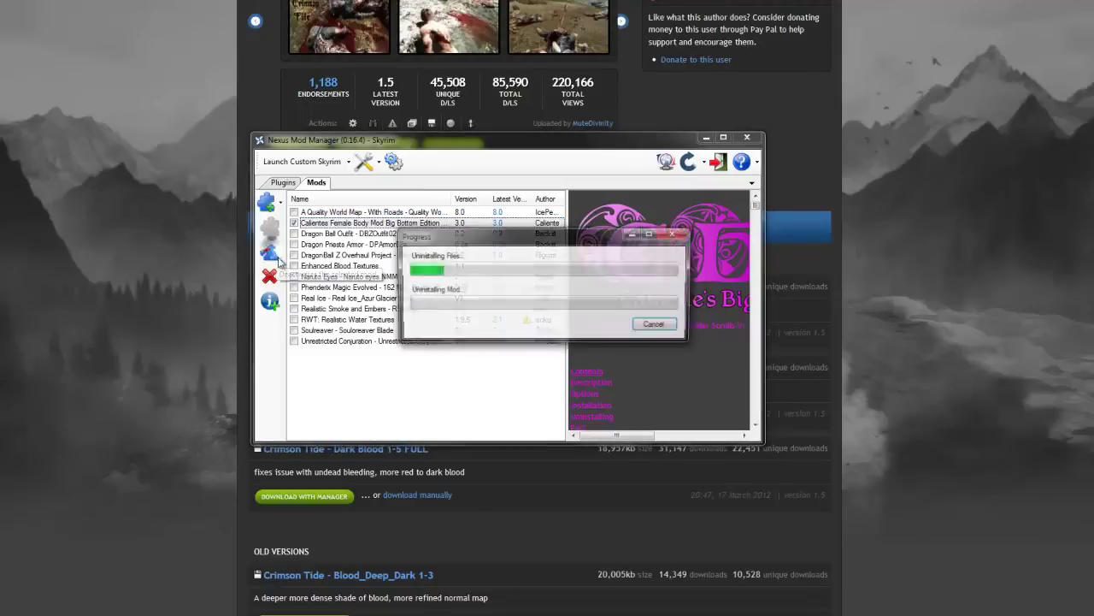
click(604, 336)
click(283, 182)
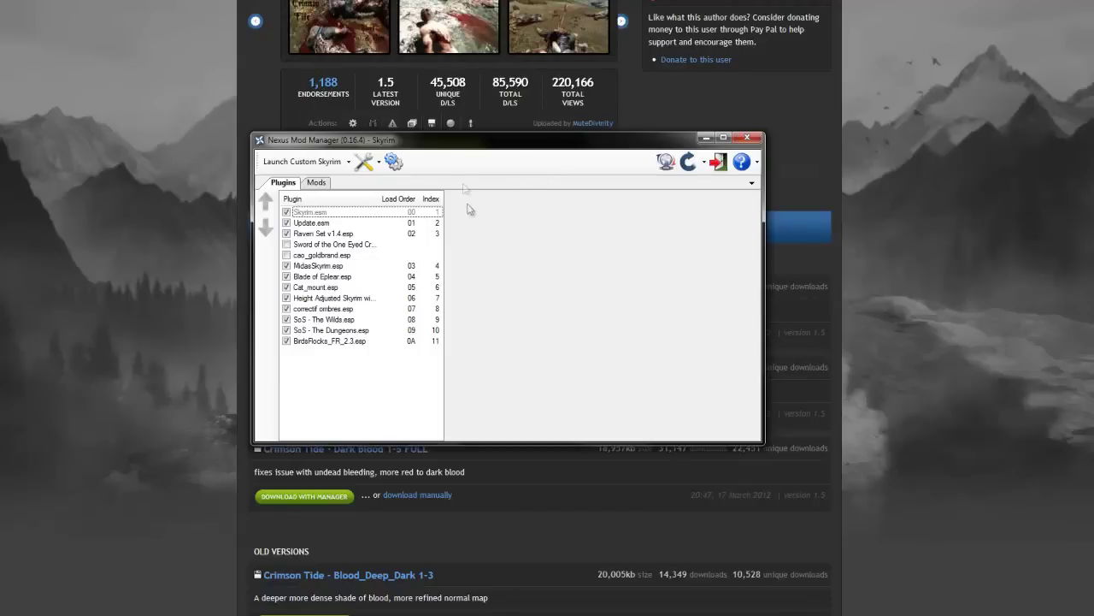
Check the available tools, open the manager's settings and review the mod options and the Skyrim mod, install info and game directories.
click(375, 163)
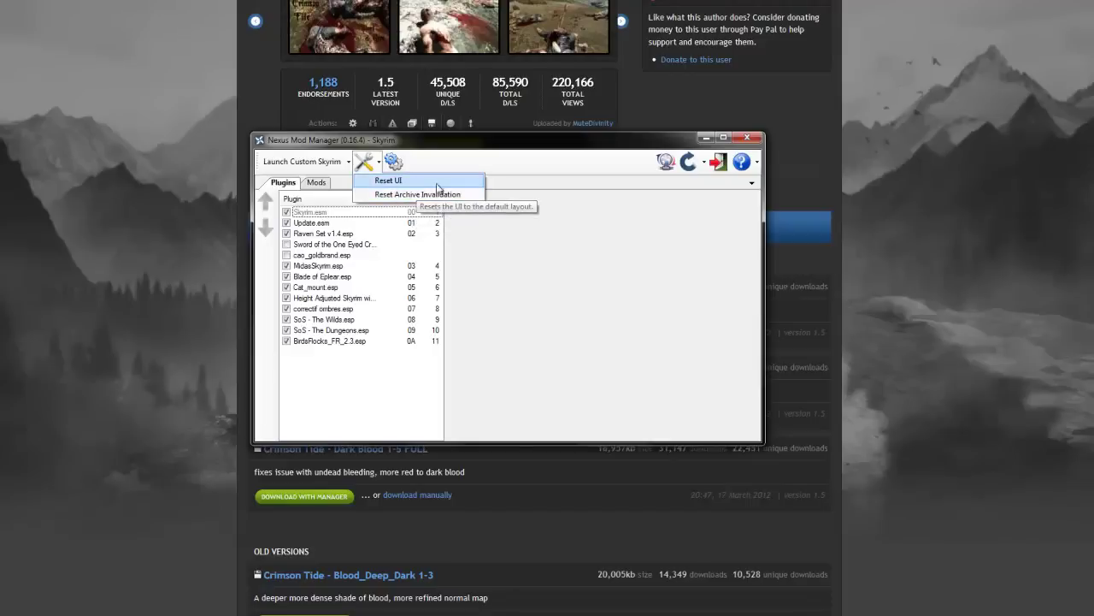
click(393, 161)
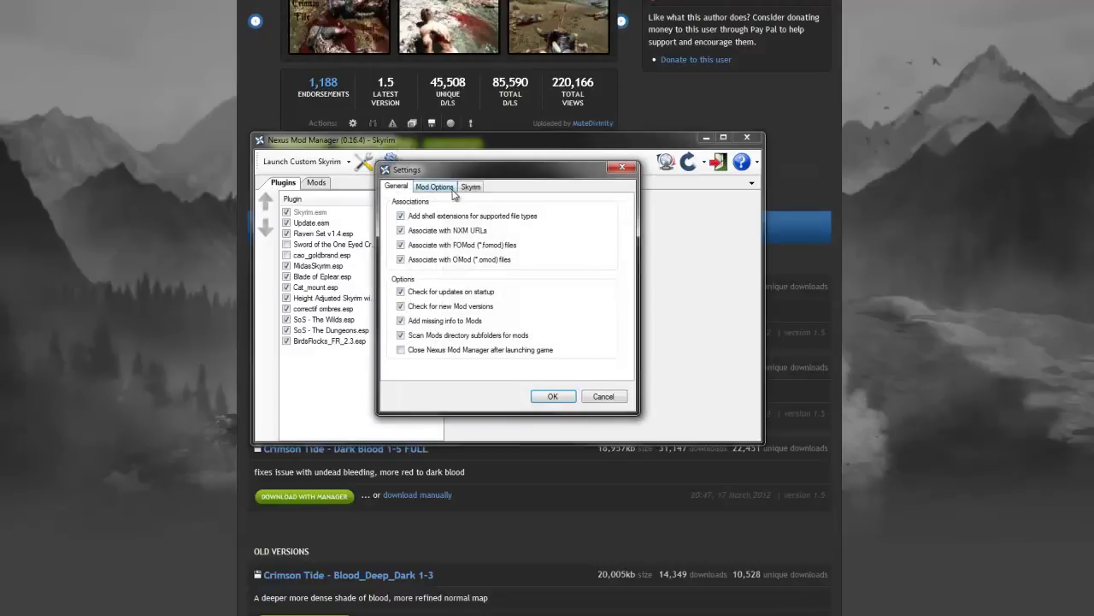
click(451, 189)
click(476, 188)
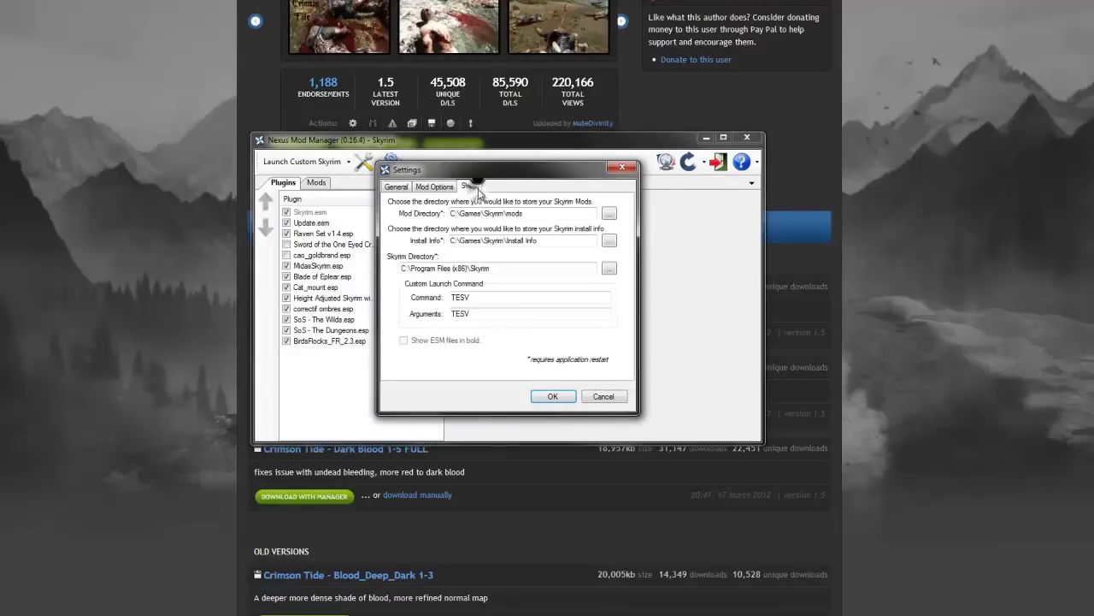
mouse_move(522, 177)
mouse_down()
mouse_move(520, 193)
mouse_move(525, 182)
mouse_up()
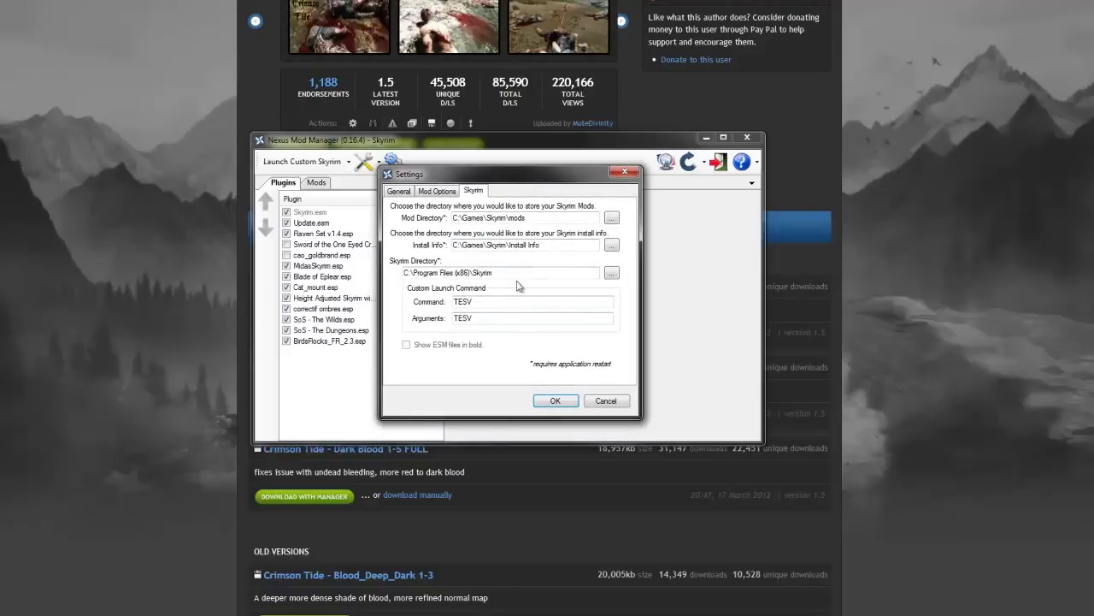
mouse_move(447, 182)
mouse_down()
mouse_move(454, 189)
mouse_move(437, 185)
mouse_up()
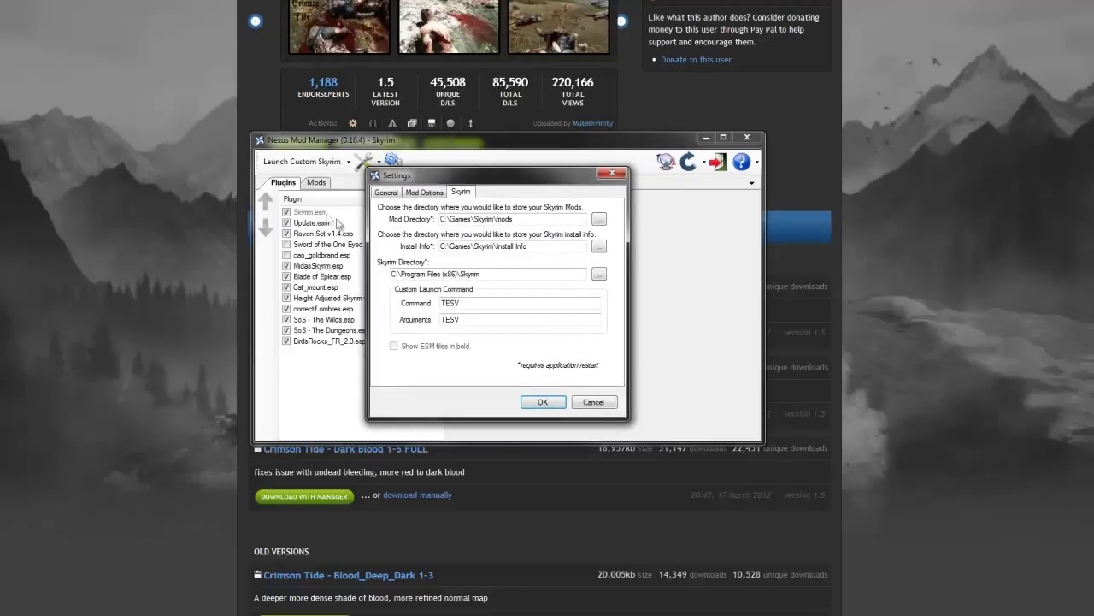
click(289, 224)
mouse_move(519, 176)
mouse_down()
mouse_move(507, 183)
mouse_move(535, 189)
mouse_up()
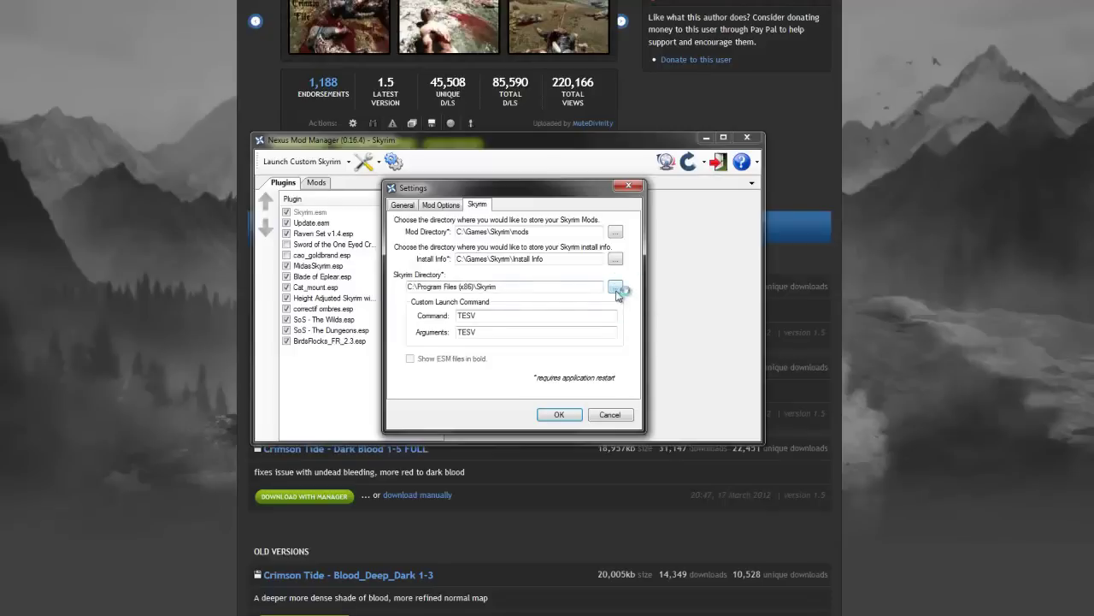
Check the command and arguments of the custom launch command, and close the settings with OK.
double_click(513, 315)
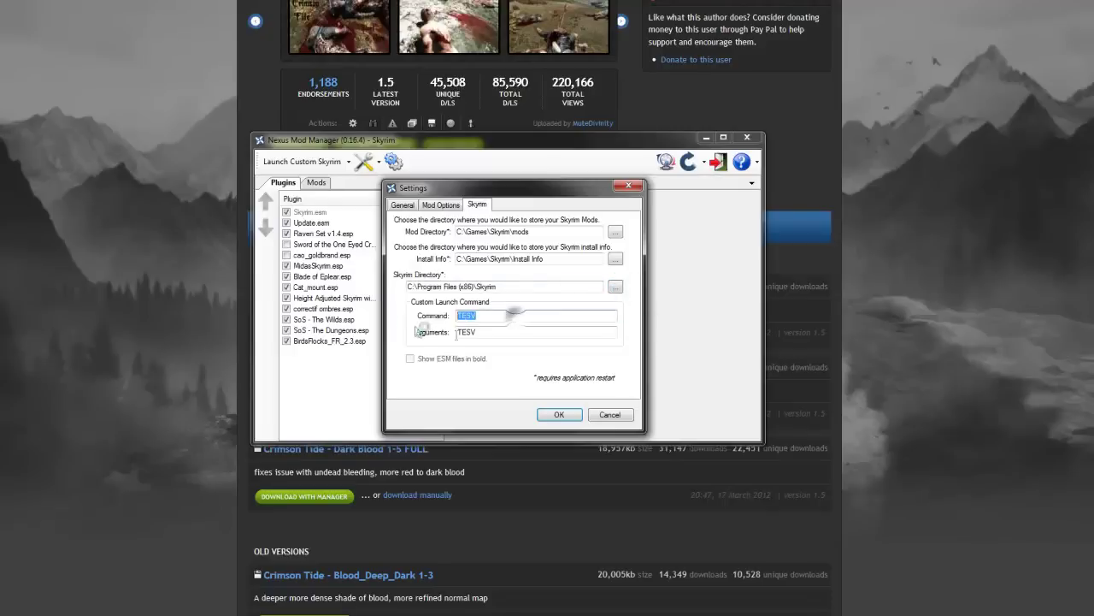
click(497, 332)
click(560, 414)
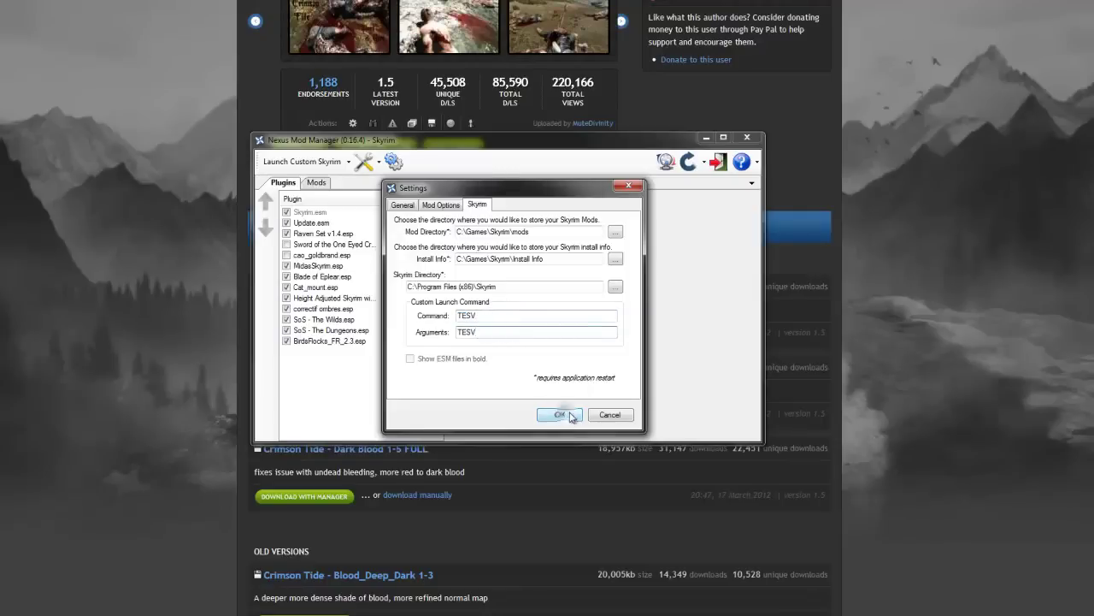
Examine the Launch Skyrim and Launch Custom Skyrim choices, and close the list without choosing one.
click(350, 166)
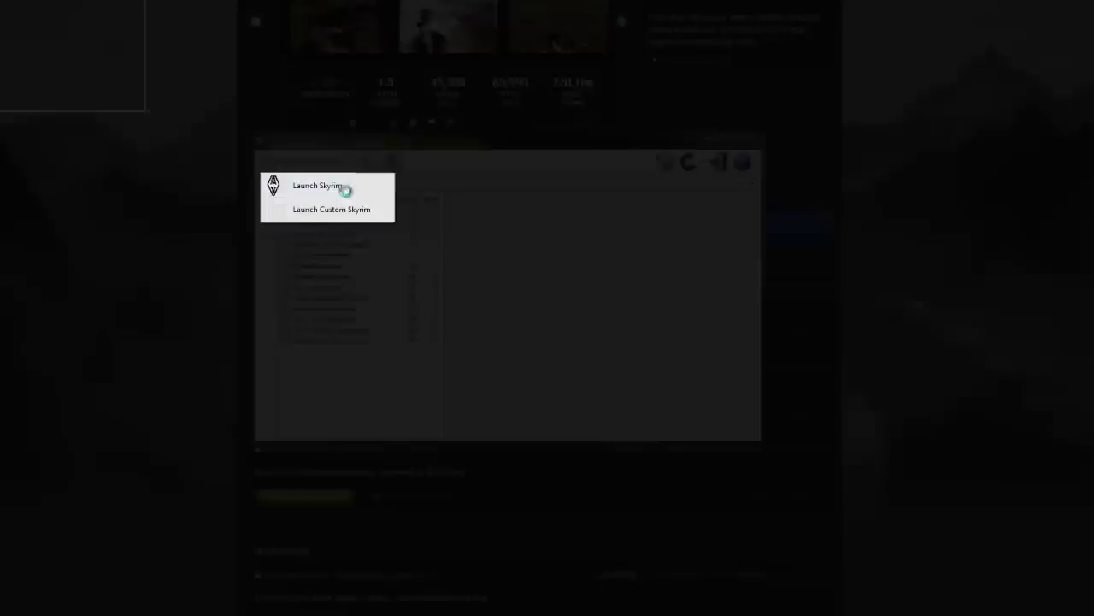
key(alt+Tab)
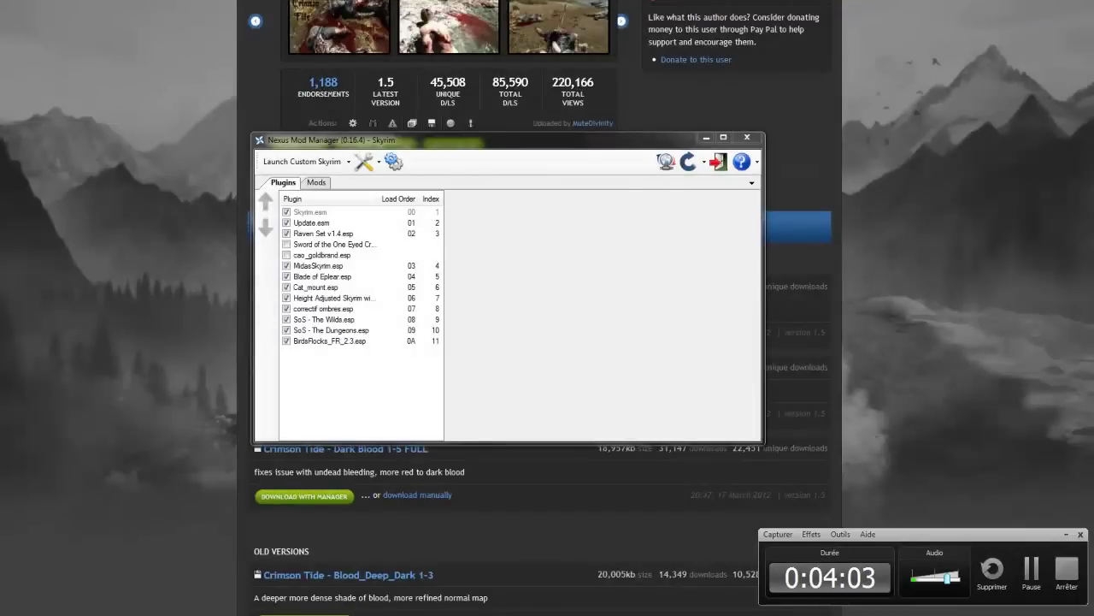
right_click(242, 614)
click(236, 597)
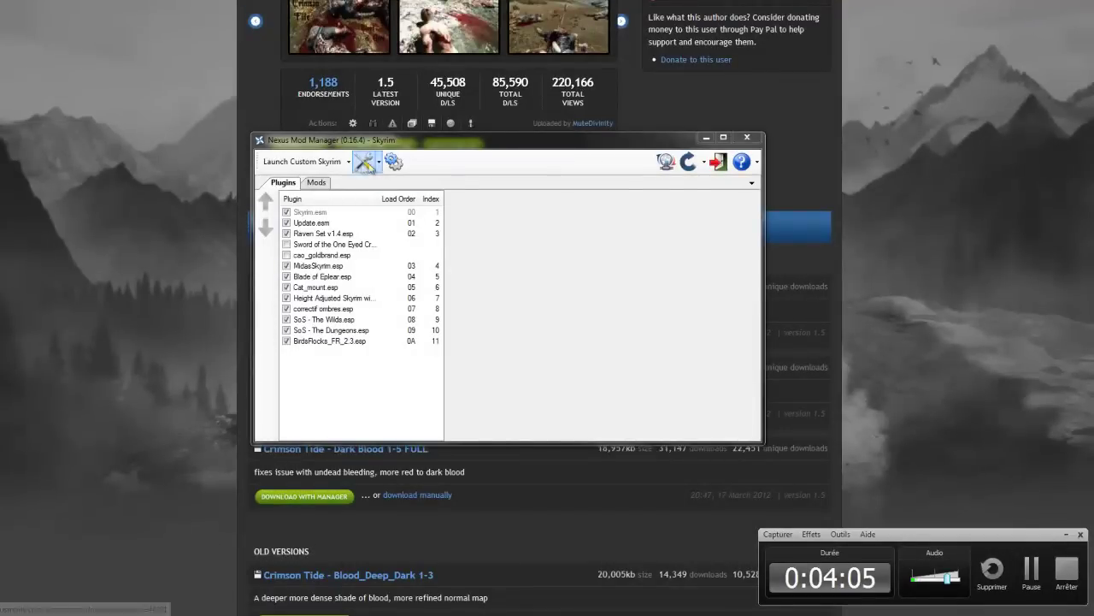
click(350, 163)
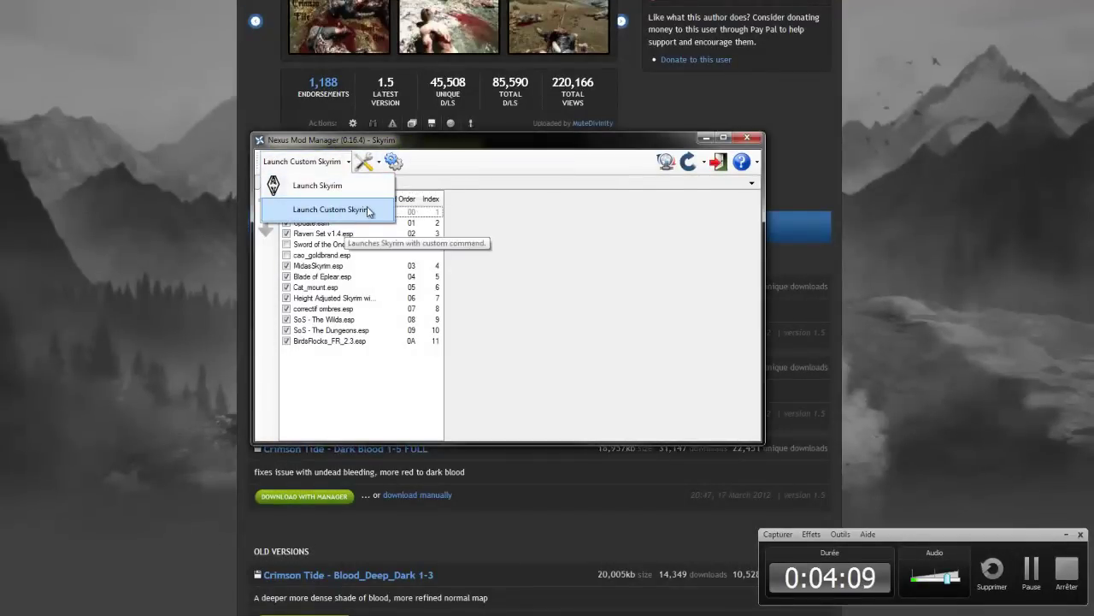
click(402, 408)
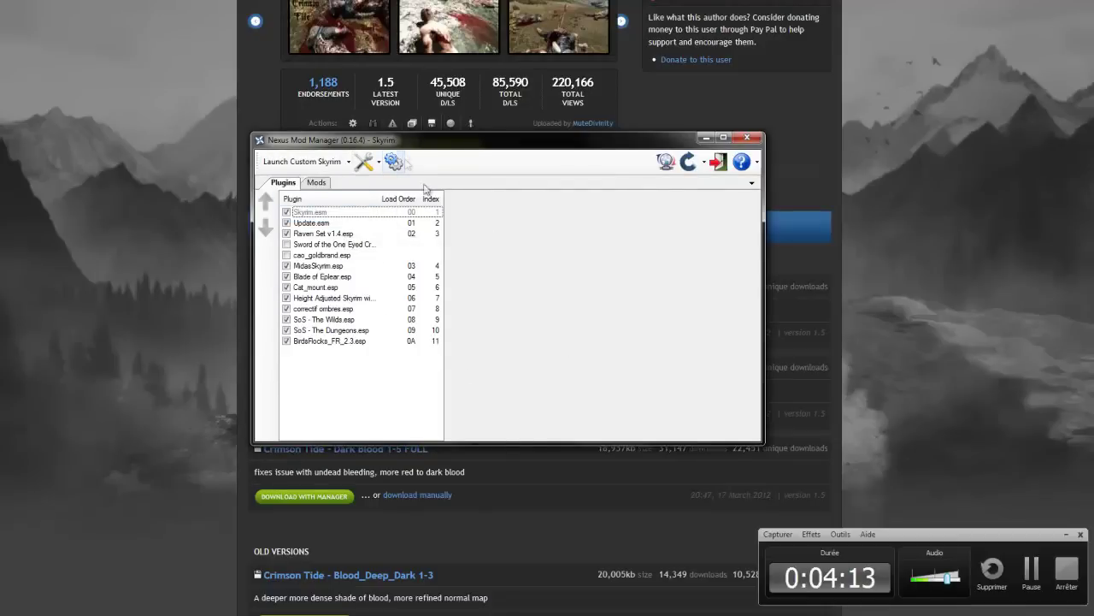
Dismiss the antivirus window and close Nexus Mod Manager.
click(913, 532)
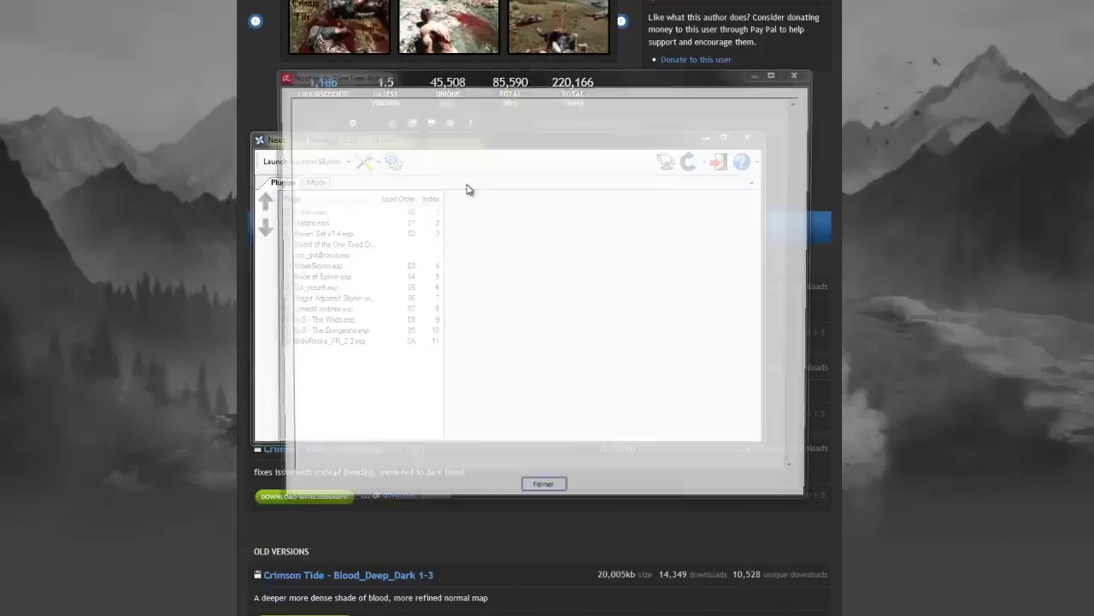
click(547, 493)
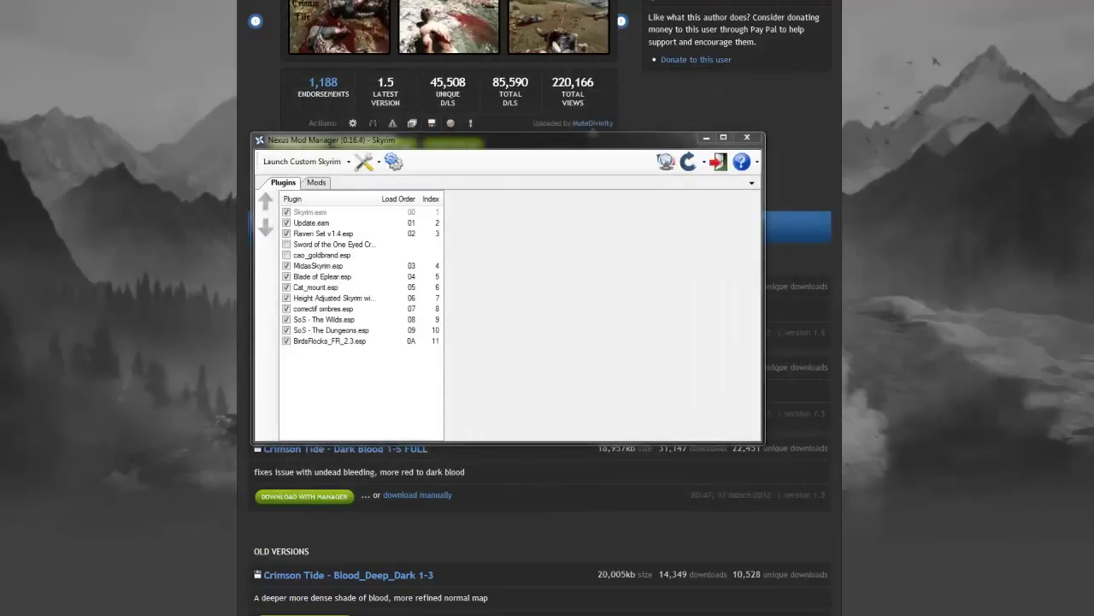
click(747, 137)
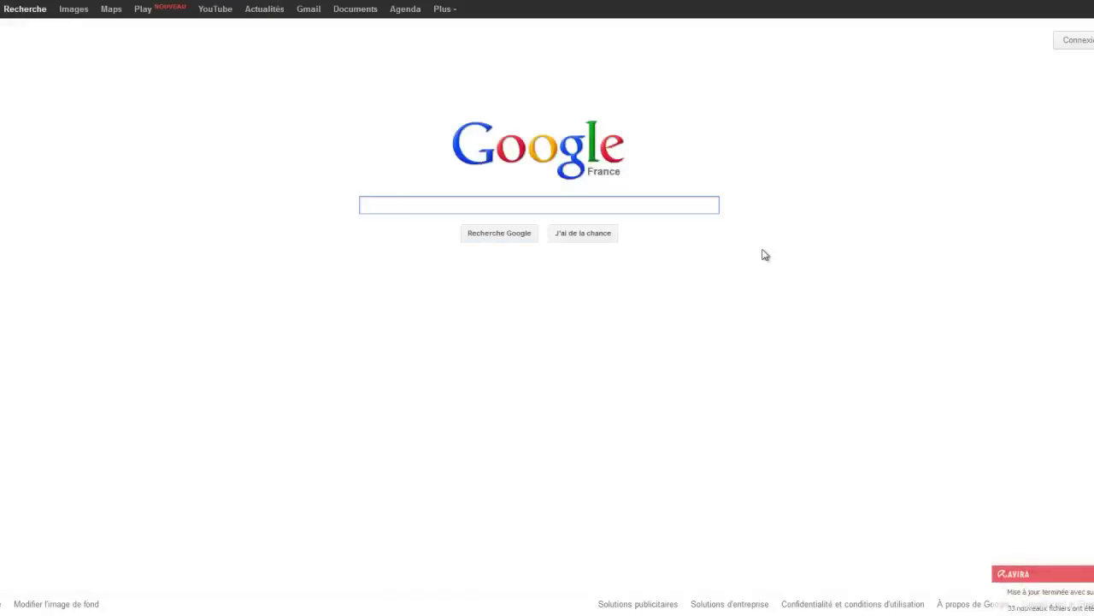
Search Google for "la confrerie des traducteurs" and open the site's Skyrim section.
text(la conf)
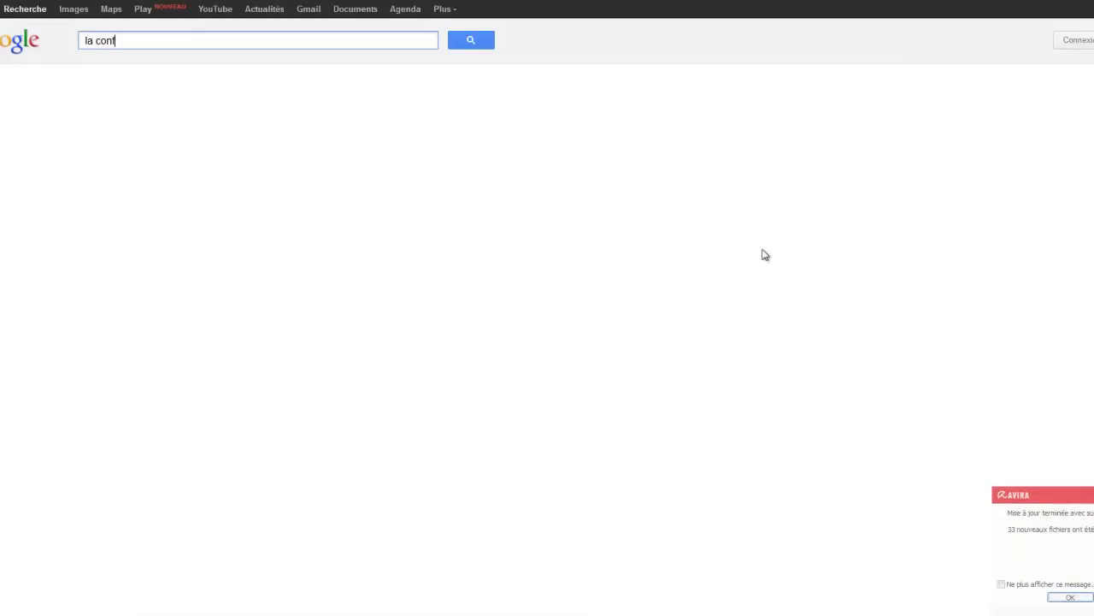
text(rerie des traducteurs)
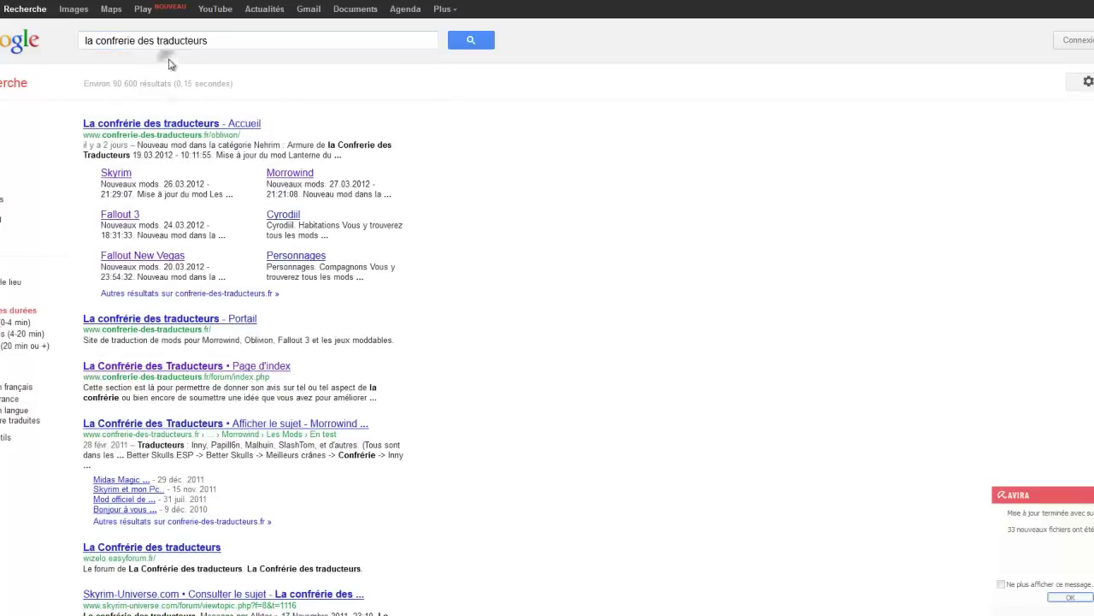
click(170, 58)
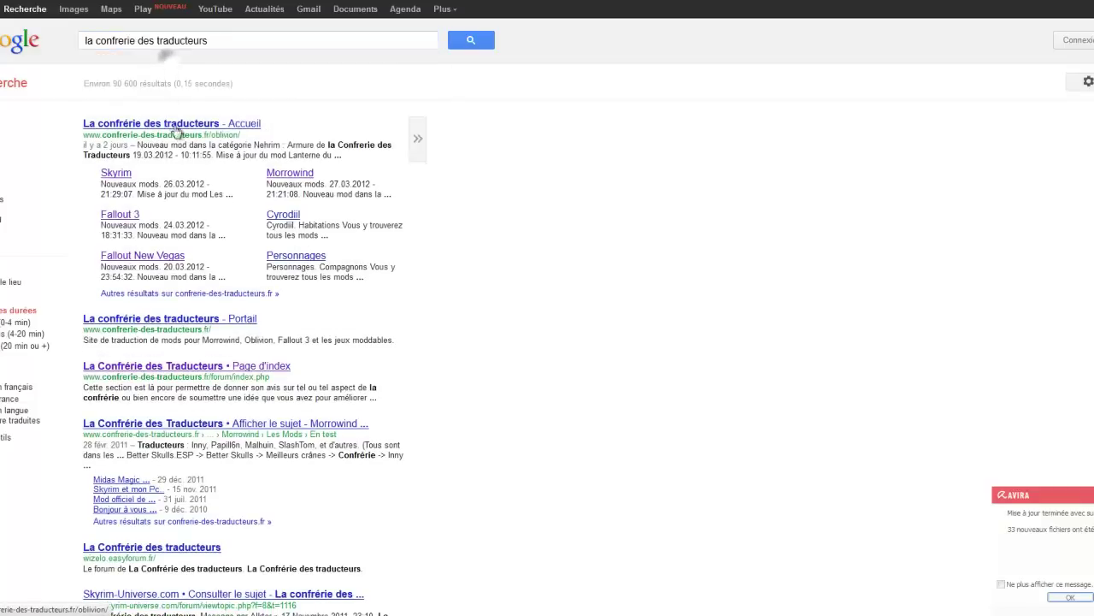
click(117, 174)
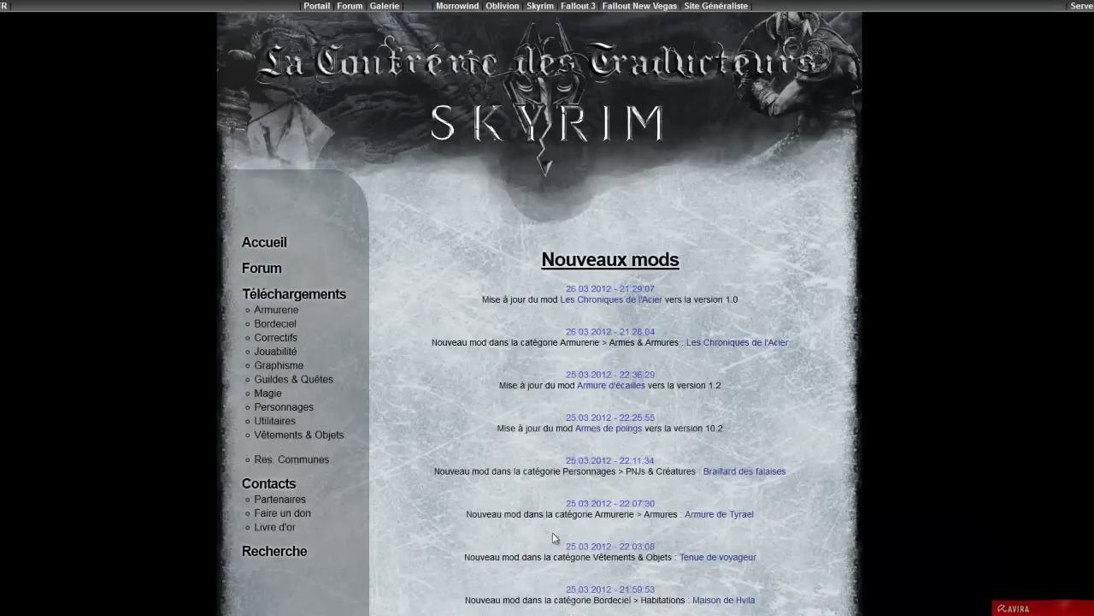
Browse the Nouveaux mods list and open the mod "Heure réelle aux écrans de chargement".
scroll(483, 385, down, 3)
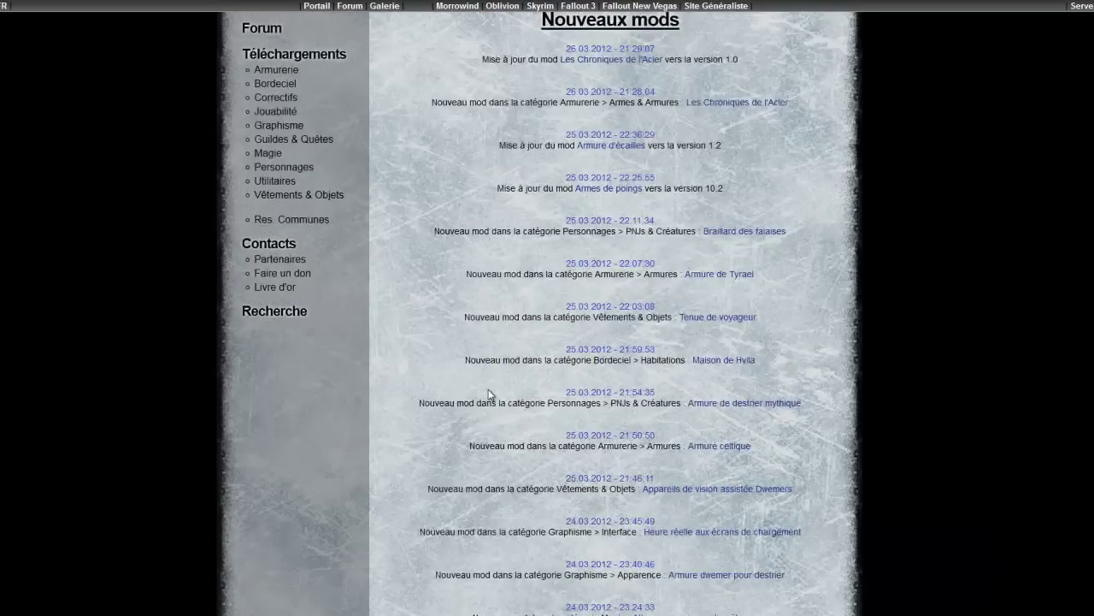
scroll(489, 393, down, 2)
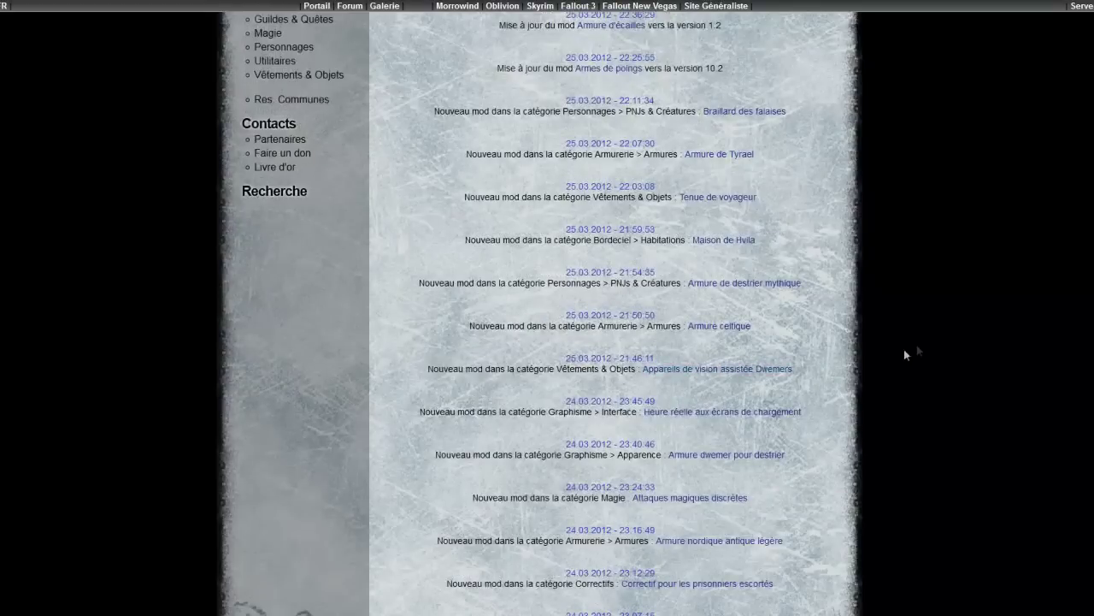
click(773, 412)
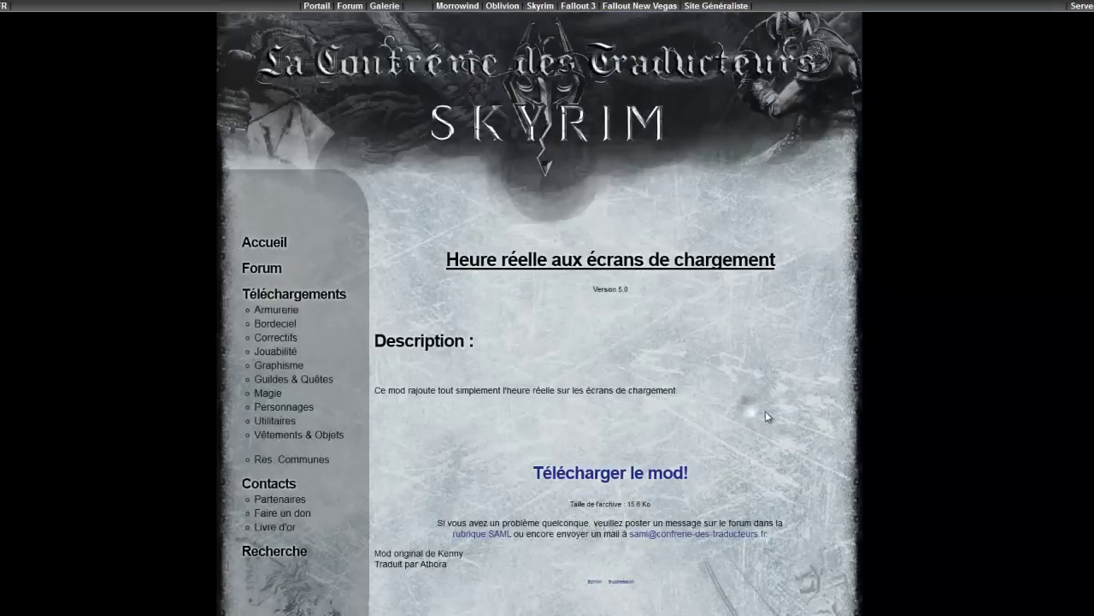
Download the mod and open the archive heure_reelle_aux_ecrans_de_chargement.7z in WinRAR.
scroll(768, 416, down, 2)
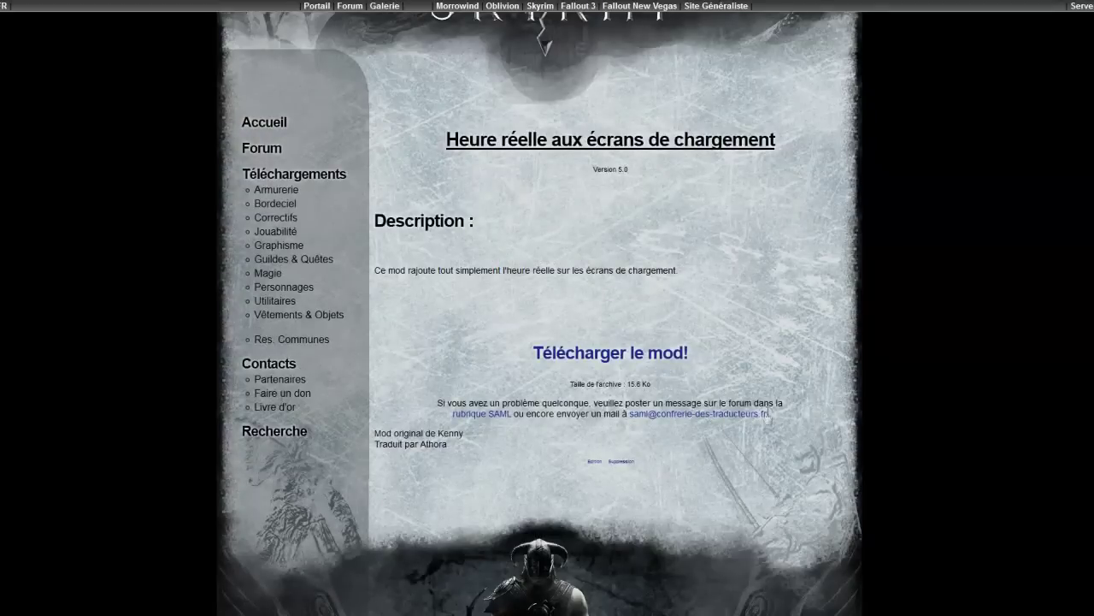
click(643, 351)
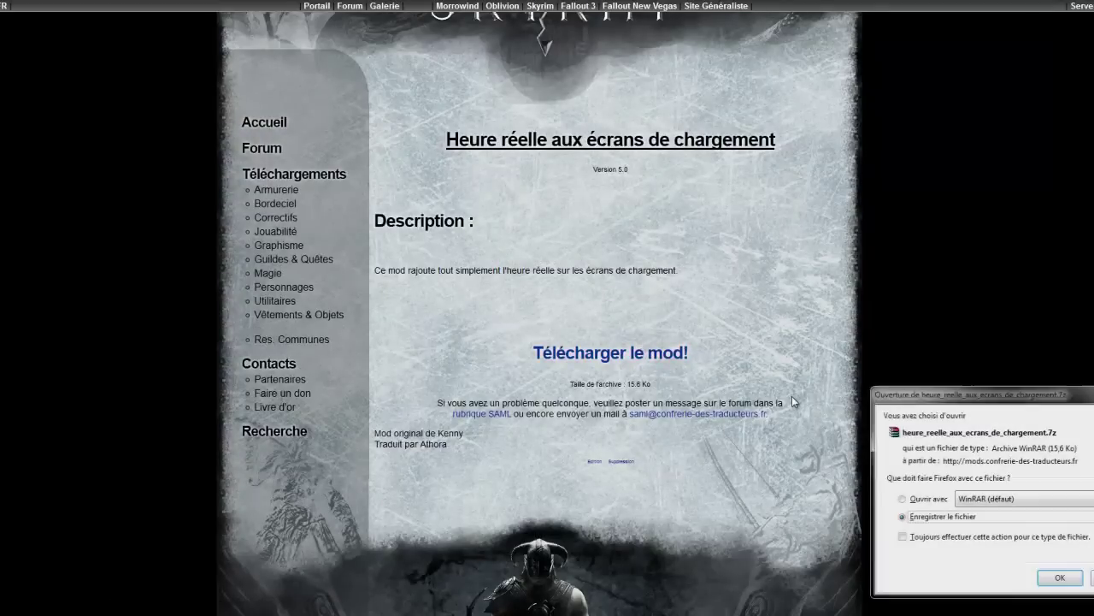
click(817, 549)
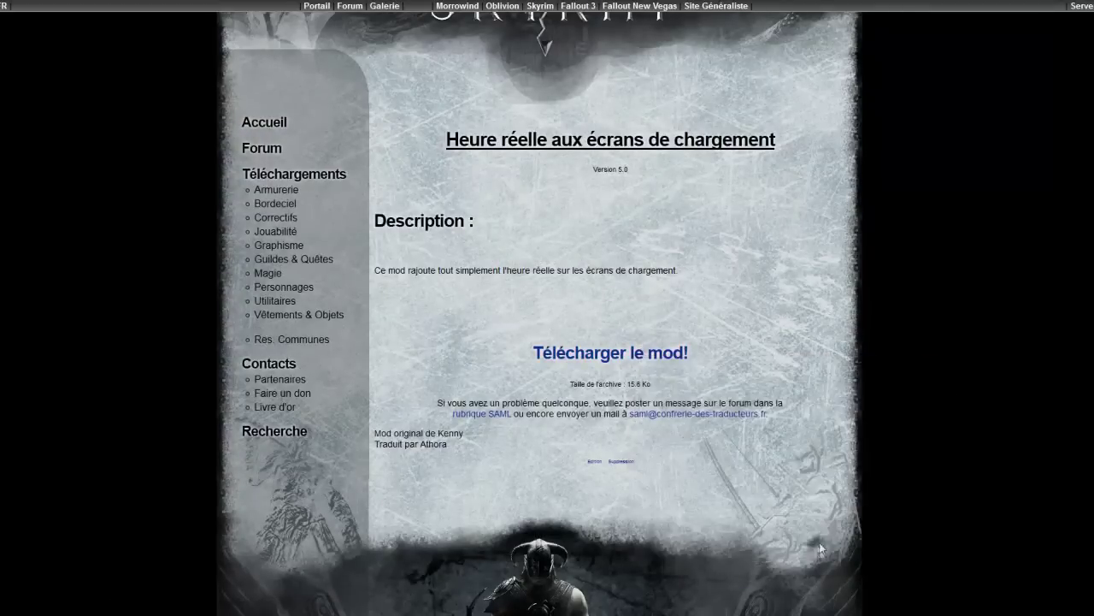
double_click(506, 228)
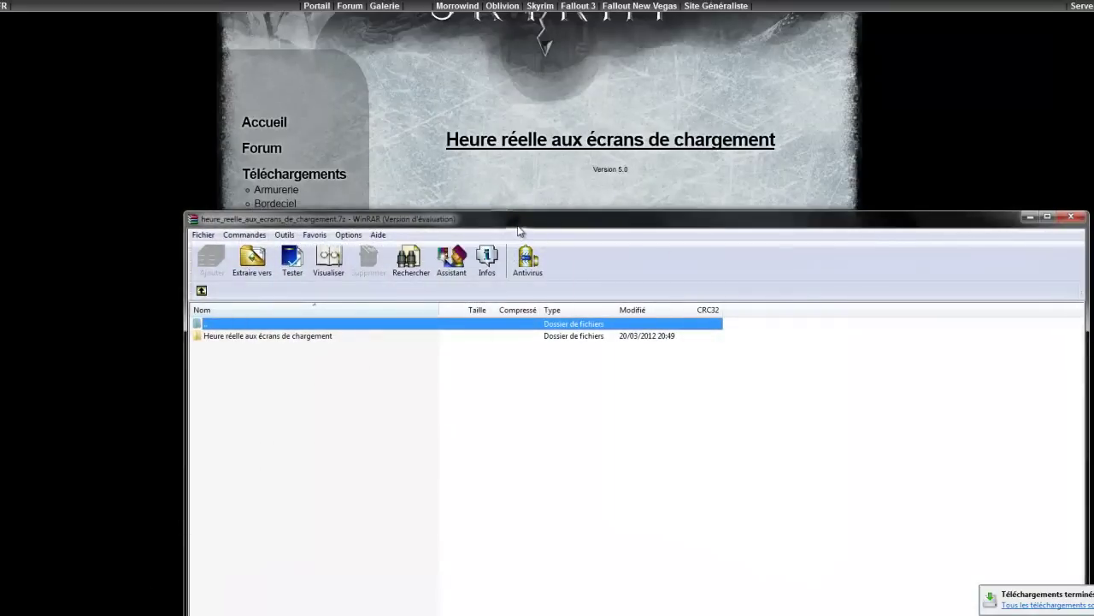
click(689, 433)
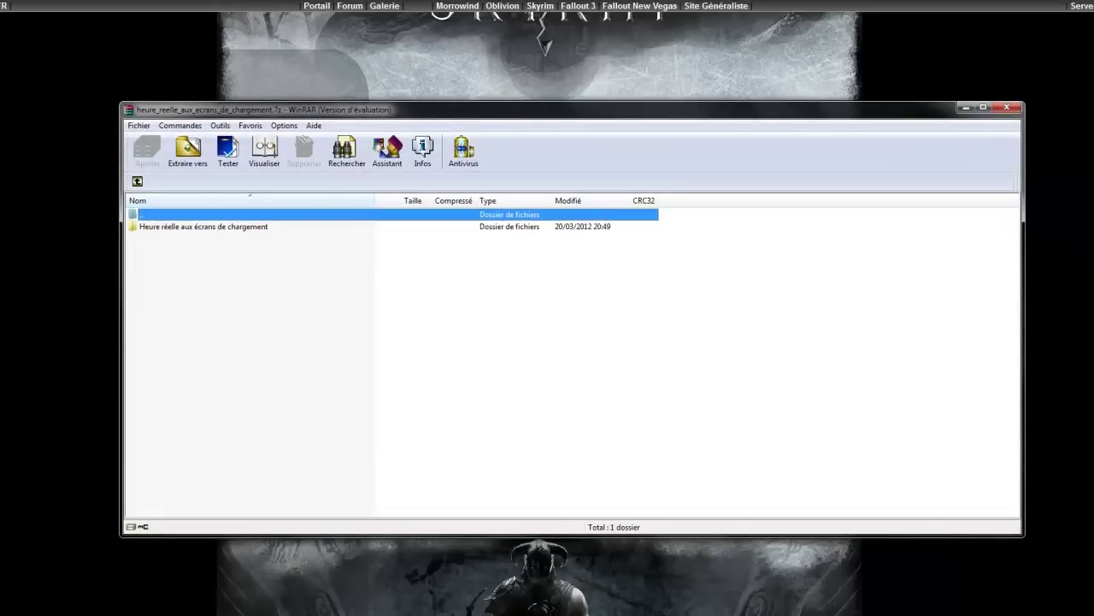
key(super)
click(177, 426)
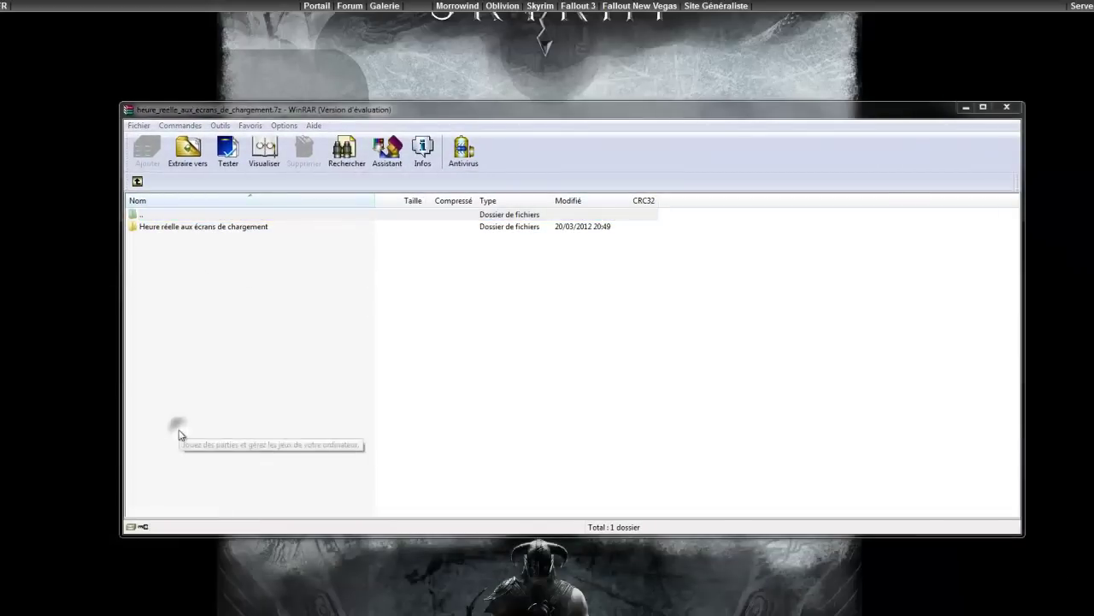
click(894, 18)
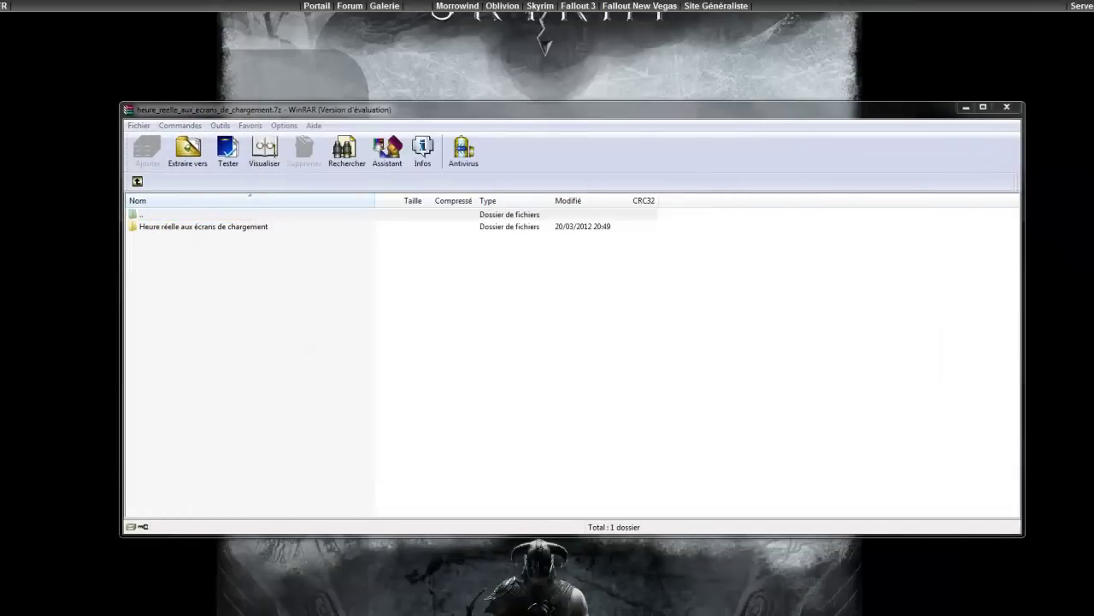
Open the Data folder of Skyrim under Program Files (x86) on drive C: in Windows Explorer, placed beside the archive.
key(super)
click(175, 438)
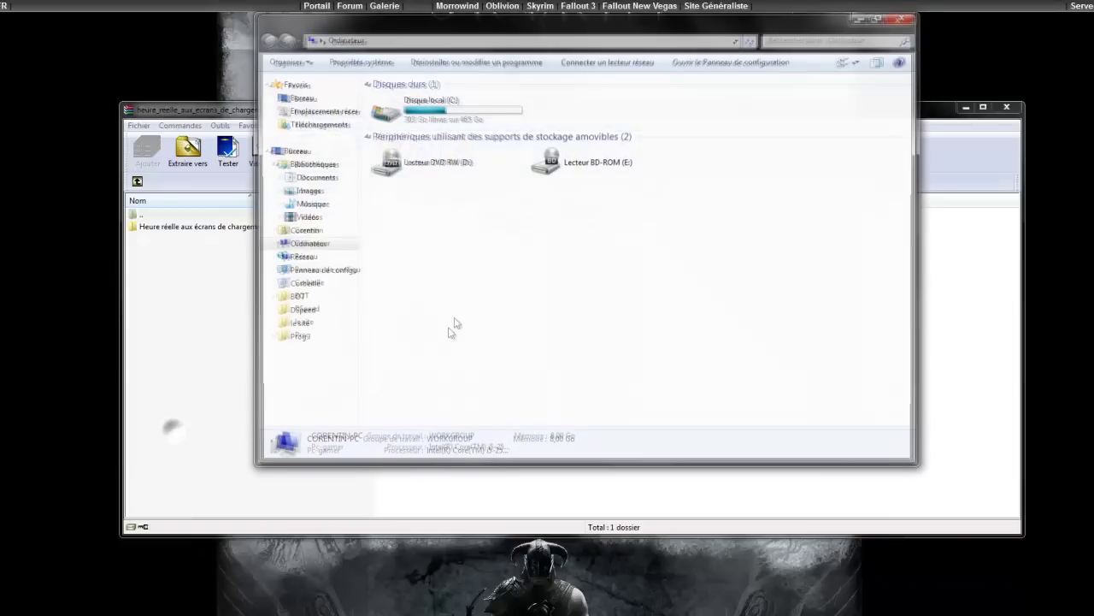
double_click(445, 109)
click(440, 178)
double_click(441, 178)
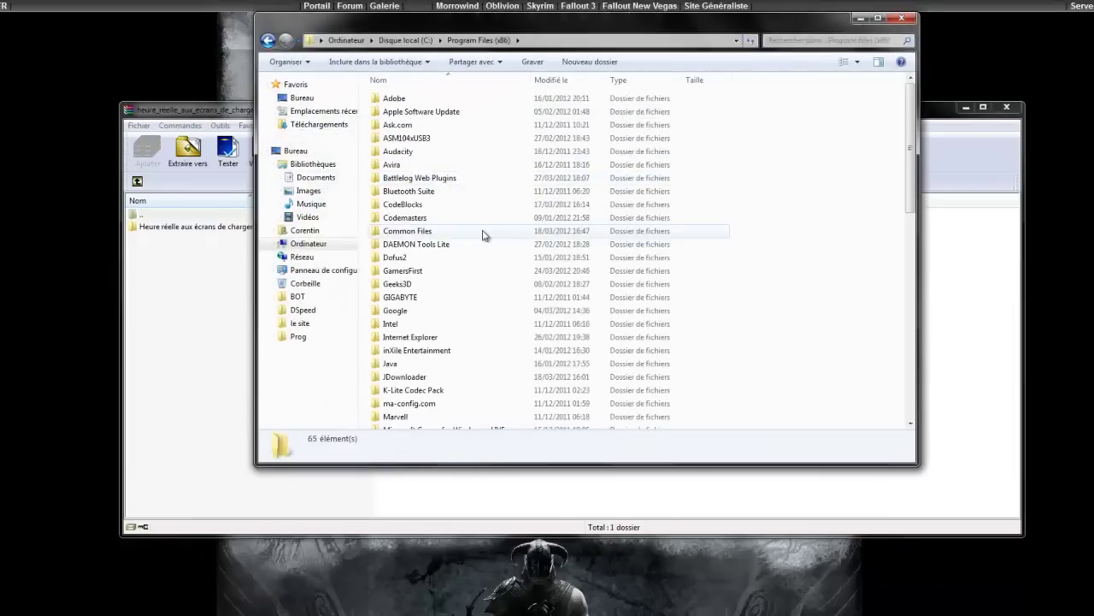
scroll(481, 232, down, 10)
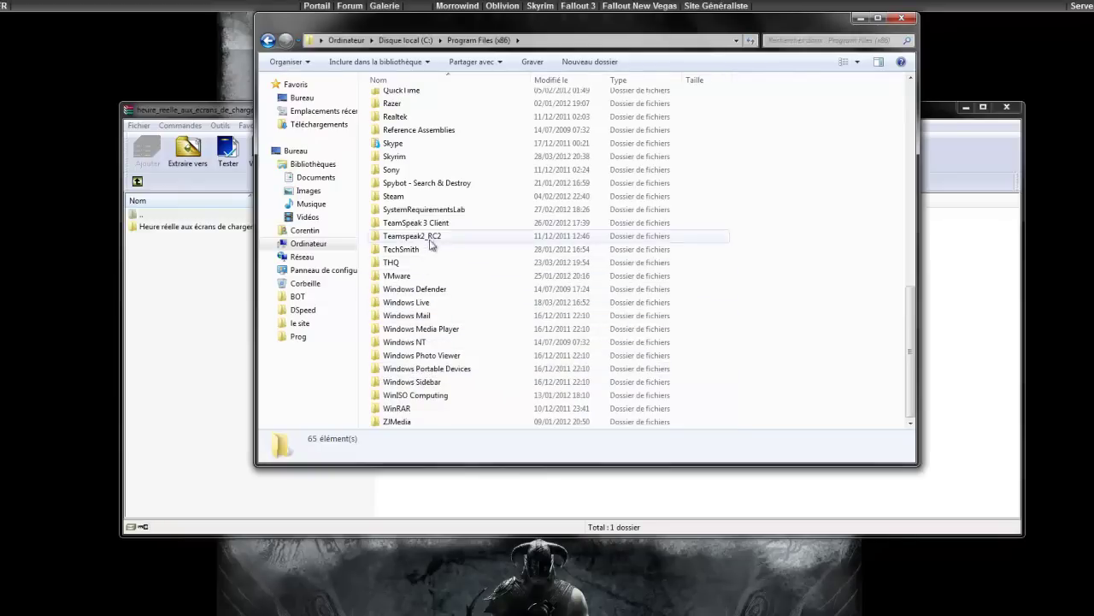
double_click(438, 157)
drag(479, 24, 376, 295)
double_click(431, 343)
Open the Heure réelle aux écrans de chargement folder in the archive and compare its Data folder with the game's Data folder.
double_click(245, 226)
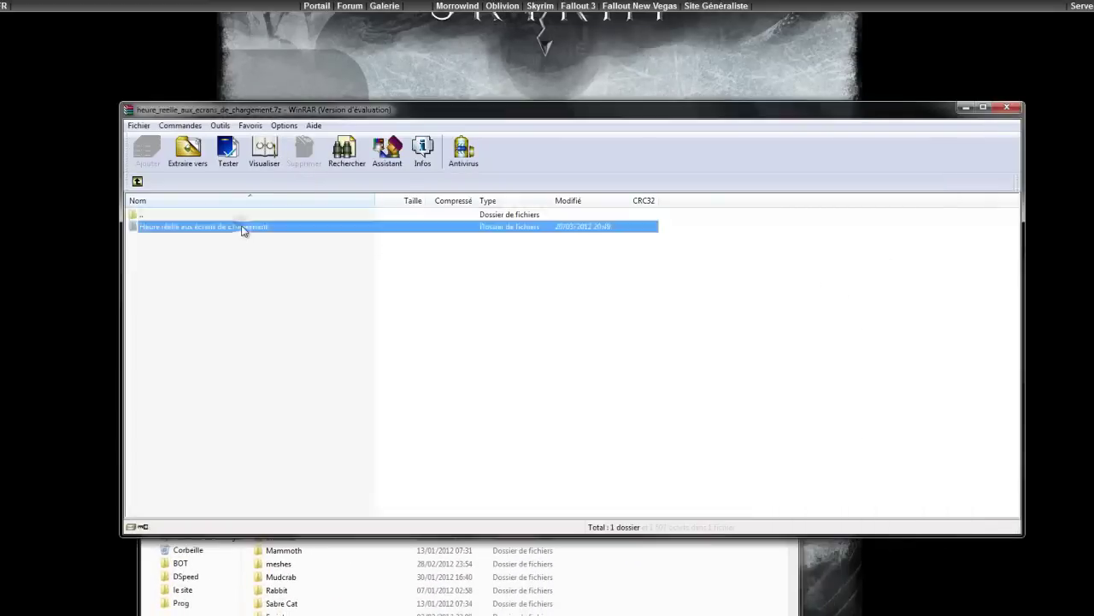
double_click(204, 227)
drag(200, 226, 717, 547)
click(137, 181)
click(500, 564)
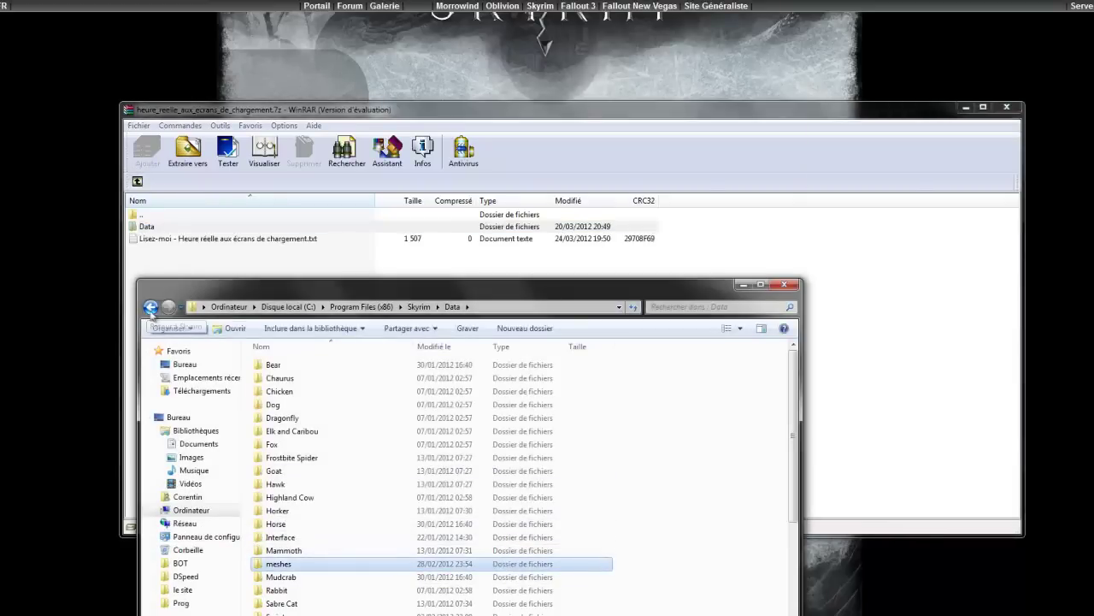
click(165, 255)
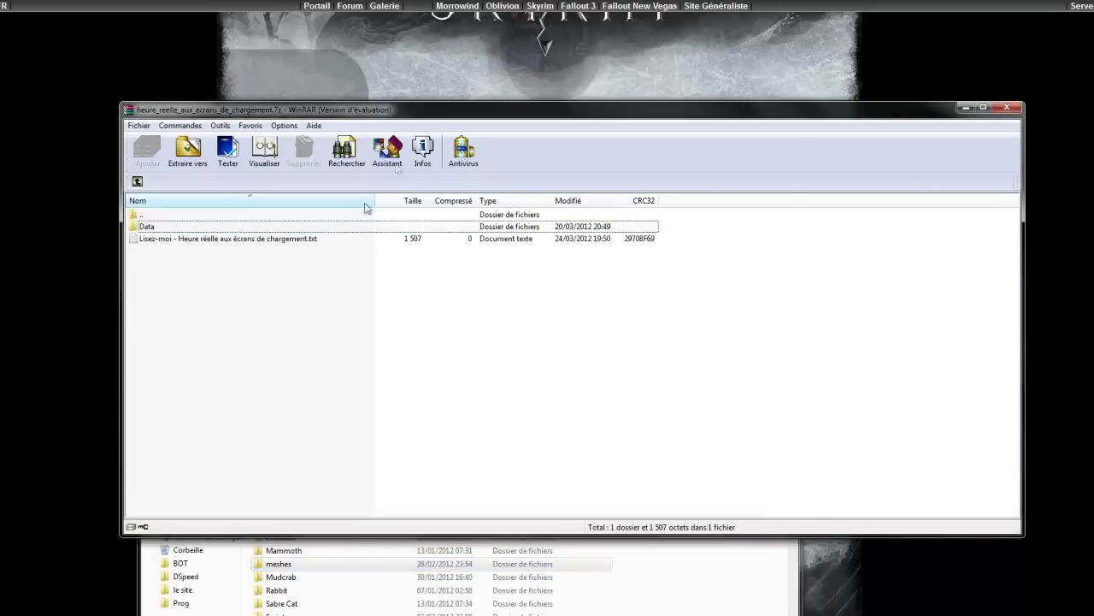
Try to copy the archive's Data folder into Skyrim's own Data folder, and skip the item at the access prompt.
drag(436, 118, 478, 131)
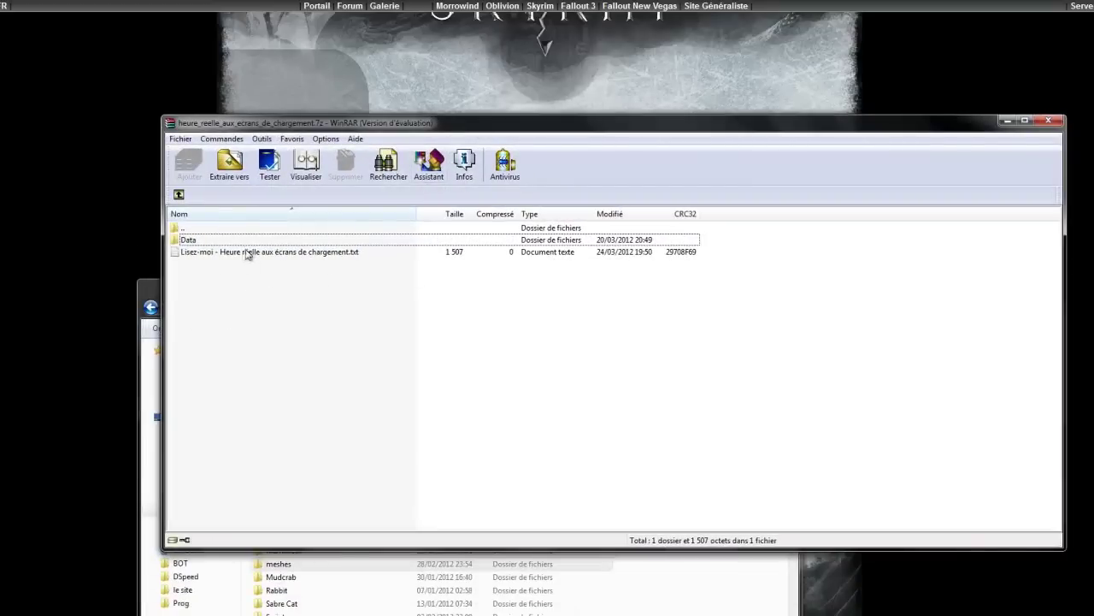
click(194, 242)
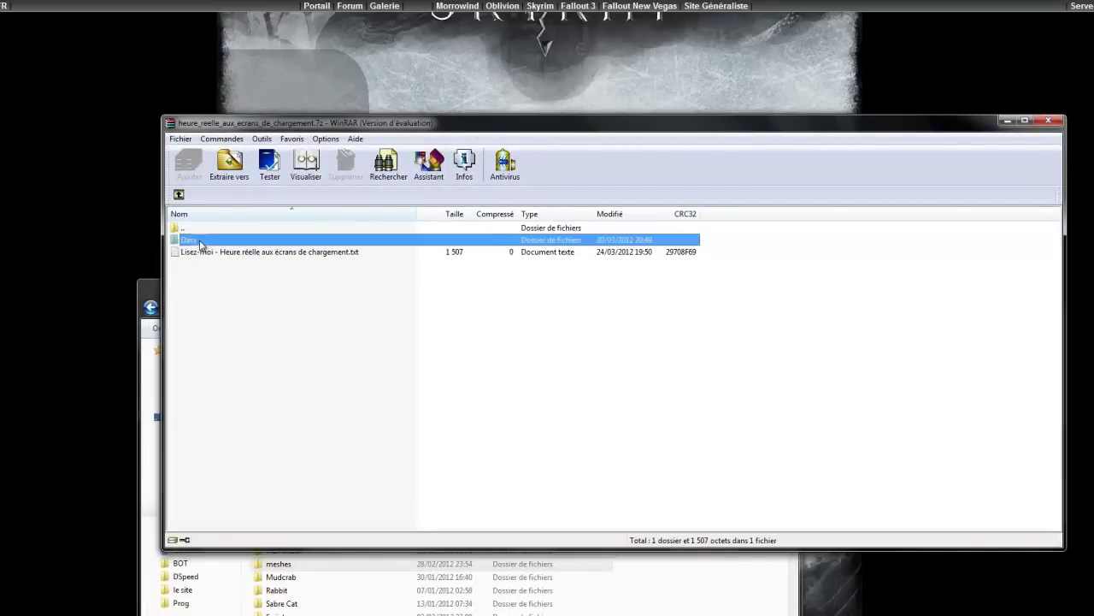
drag(354, 124, 258, 86)
drag(121, 186, 580, 385)
drag(717, 573, 717, 573)
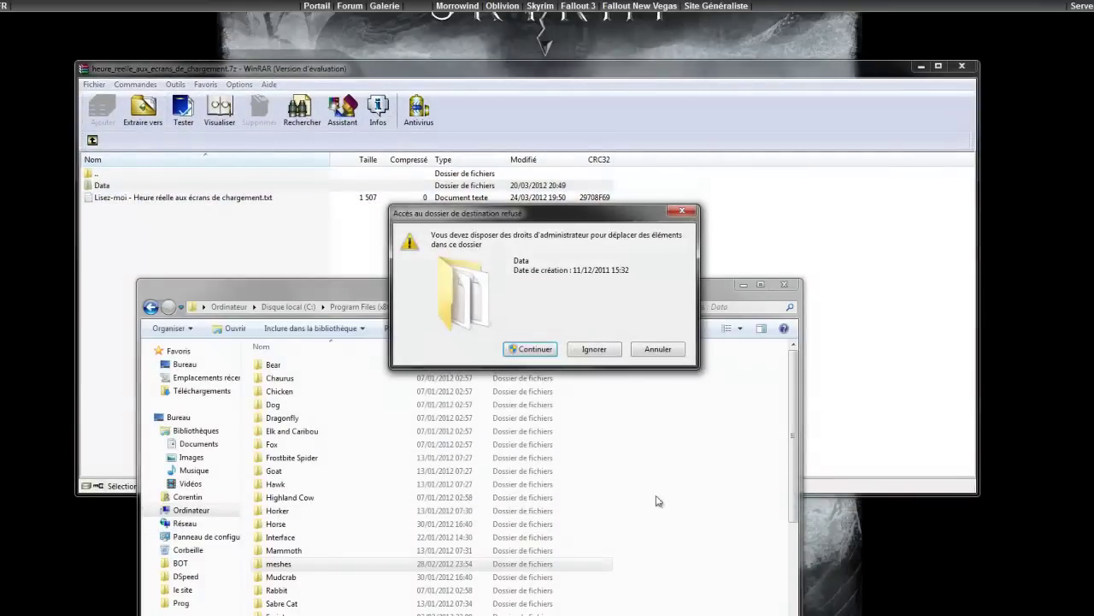
click(592, 348)
Copy the archive's Data folder into the main Skyrim game folder, close the archive and minimise the folder window.
click(150, 306)
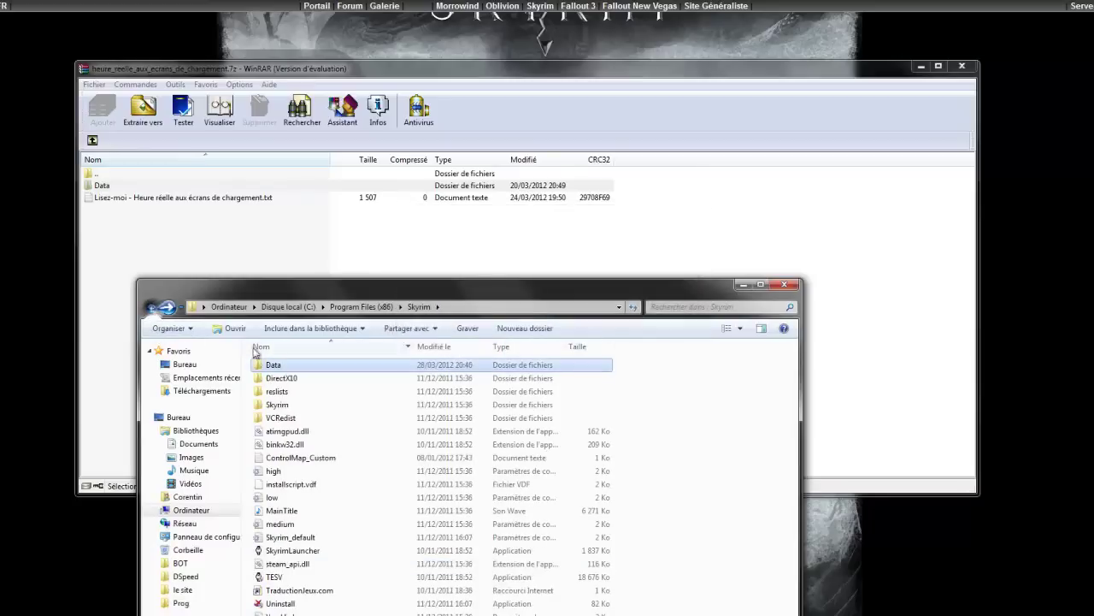
drag(127, 189, 729, 544)
click(590, 419)
click(531, 339)
click(962, 66)
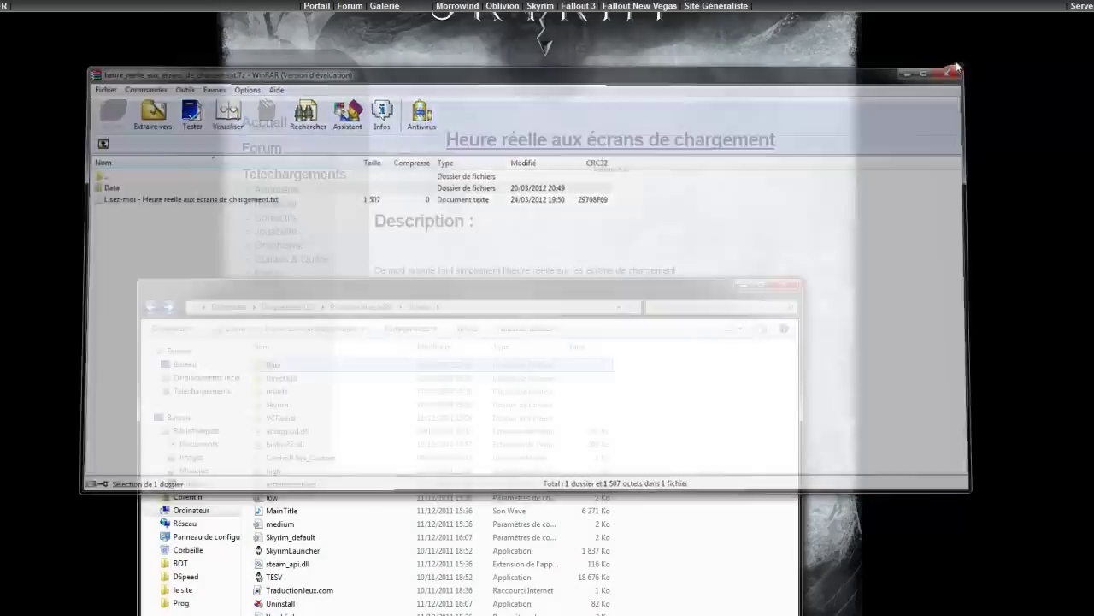
click(742, 287)
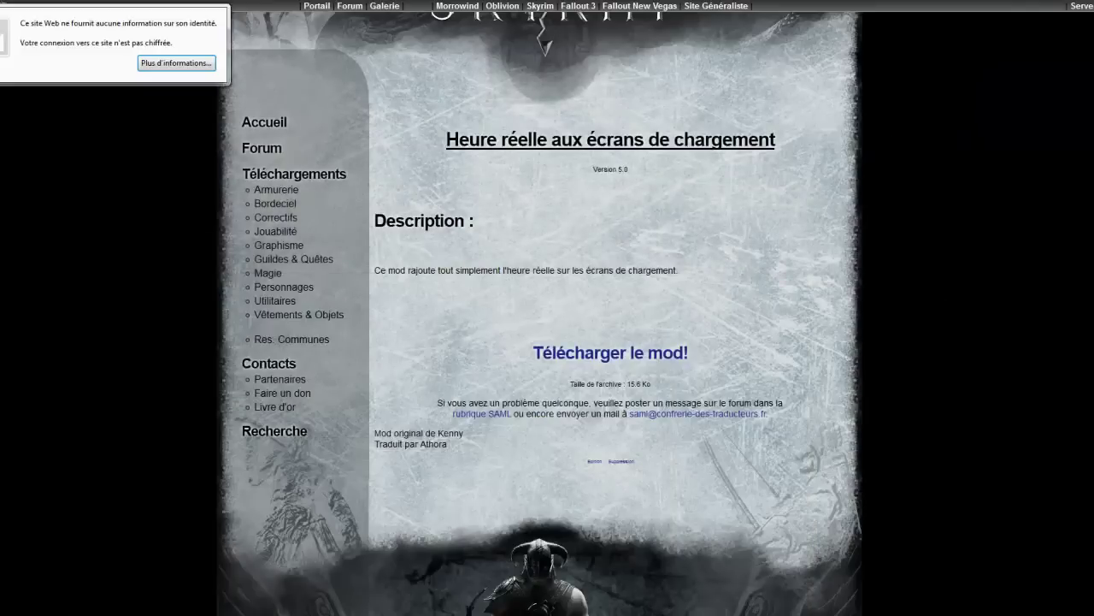
Return to the new mods list, open the Armure celtique page and view its first preview image enlarged.
key(alt+Left)
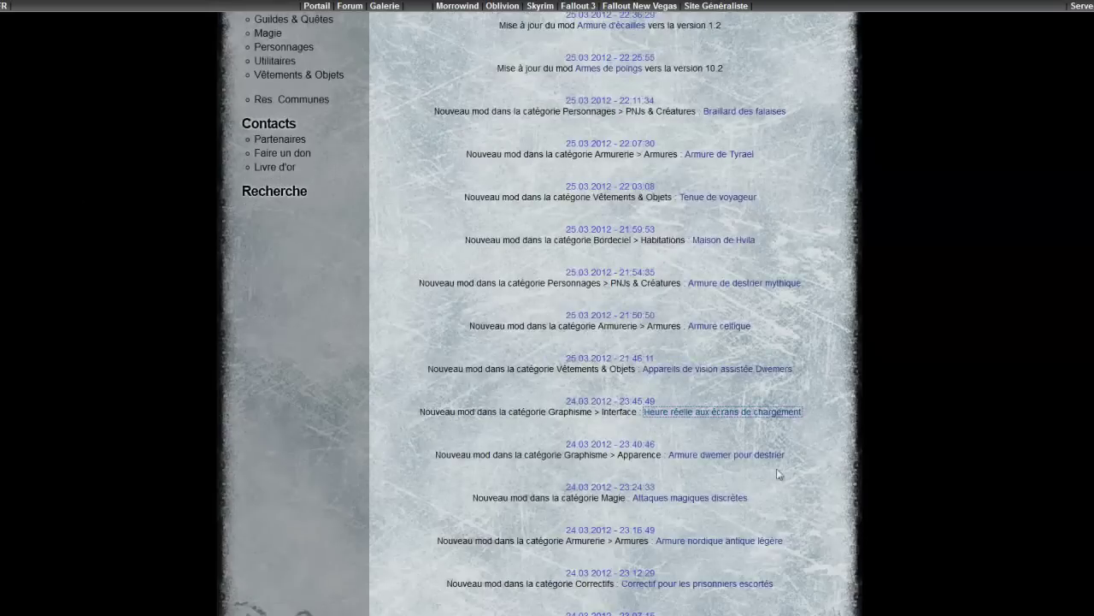
click(705, 330)
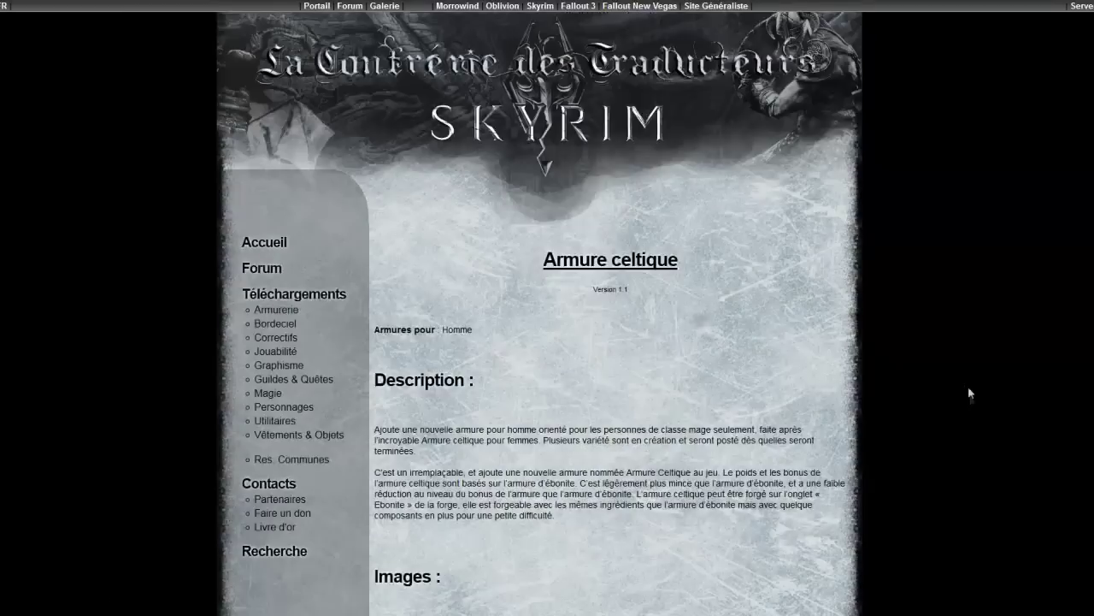
scroll(697, 444, down, 5)
click(567, 297)
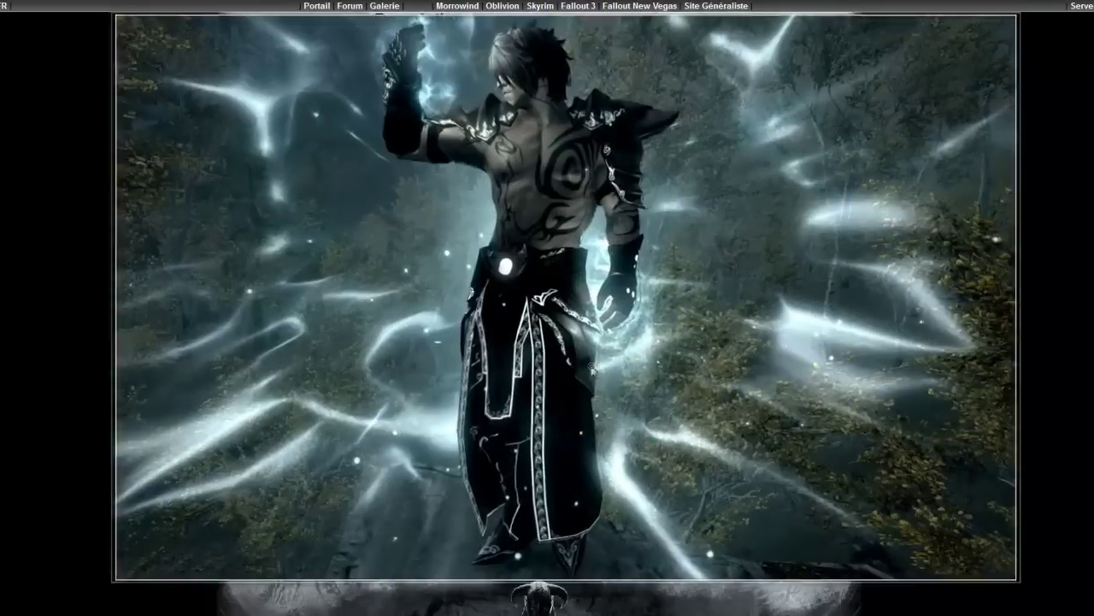
click(596, 373)
Download the Armure celtique mod and enlarge its second preview image.
click(601, 395)
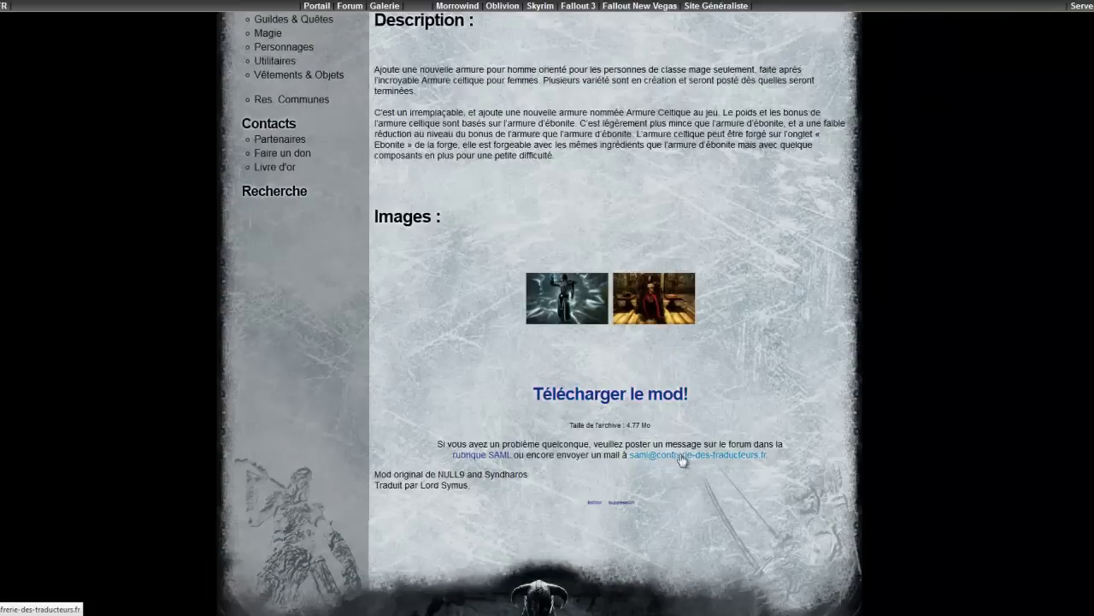
click(822, 547)
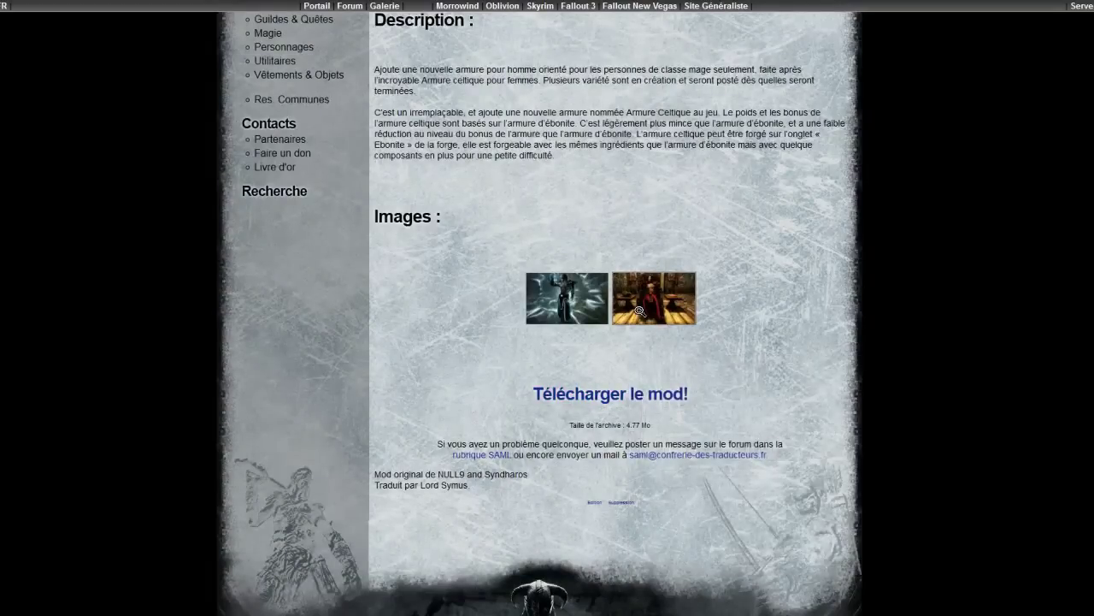
click(640, 311)
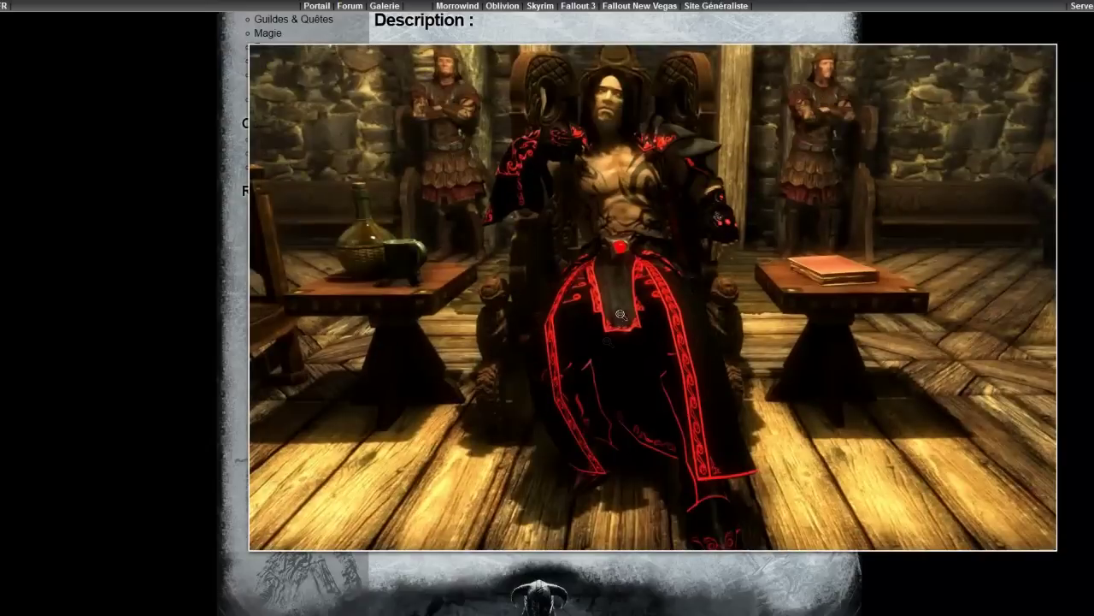
Close the enlarged preview image and follow the armure_celtique.7z download in the browser's downloads window.
click(596, 331)
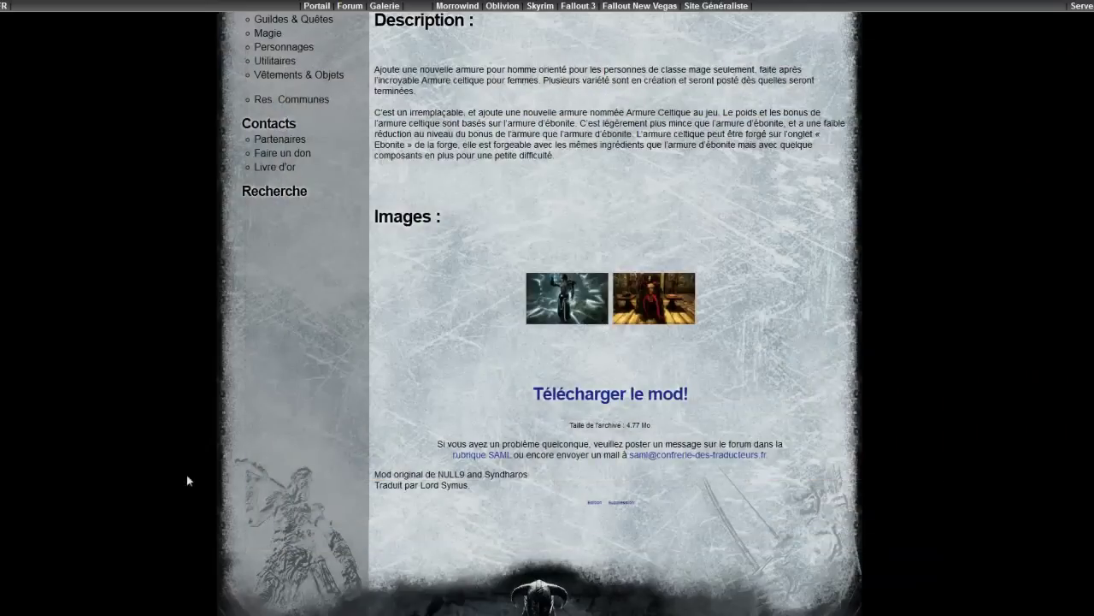
click(134, 581)
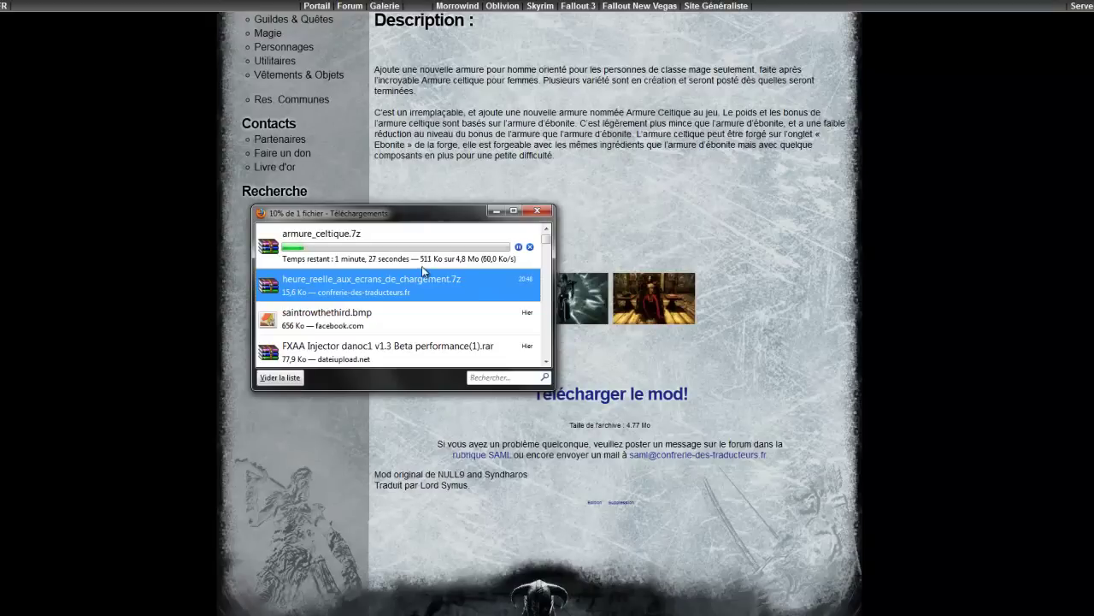
click(425, 255)
drag(425, 215, 441, 231)
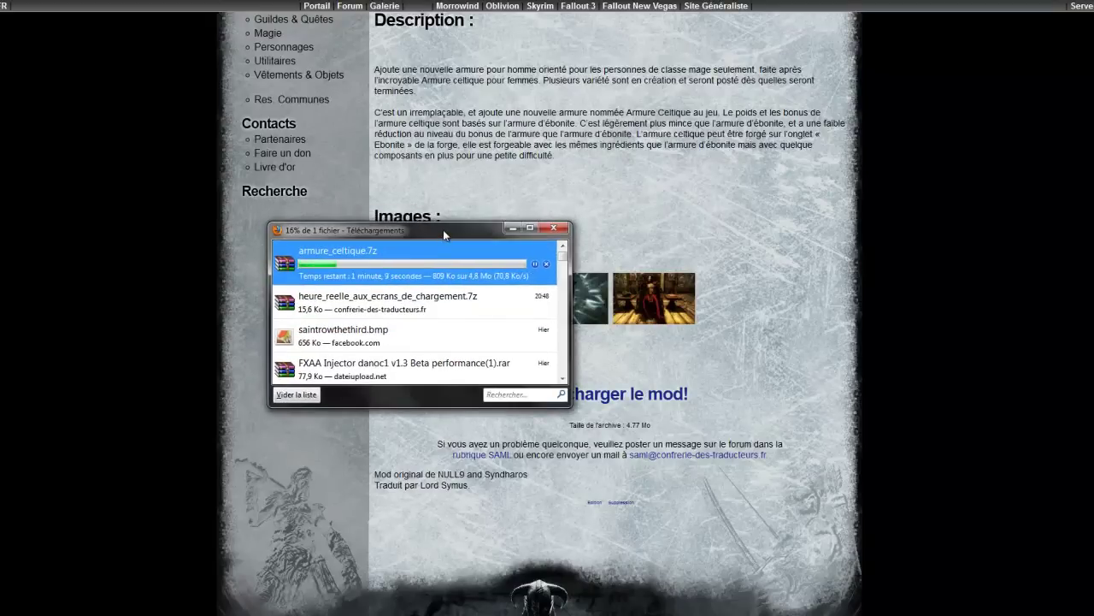
drag(442, 233, 476, 240)
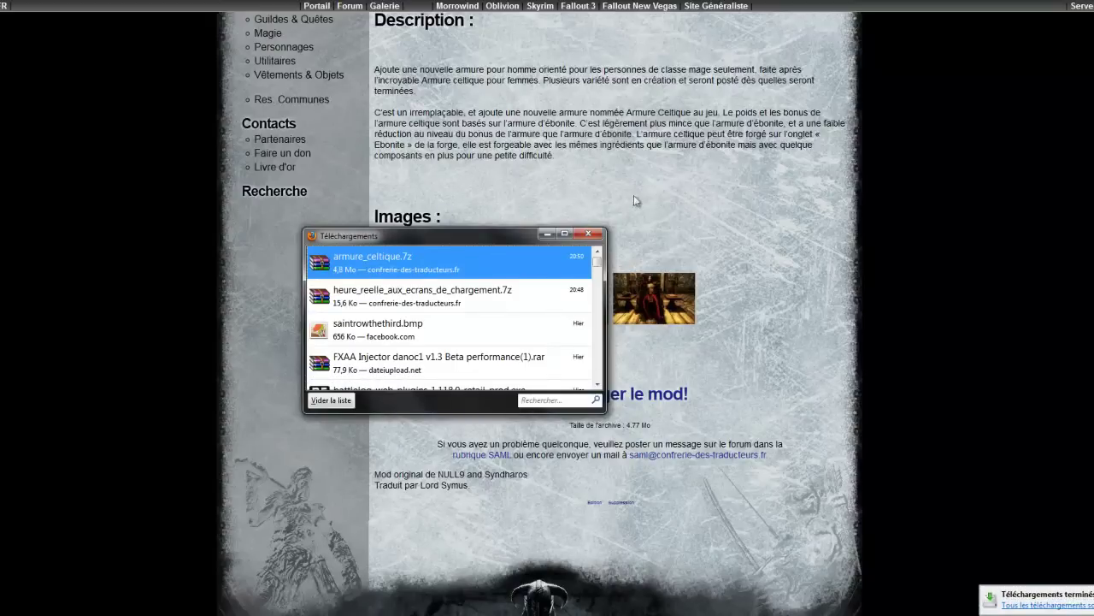
Open the downloaded armure_celtique.7z archive, dismiss the WinRAR licence reminder and enter its Data folder.
double_click(464, 258)
click(256, 186)
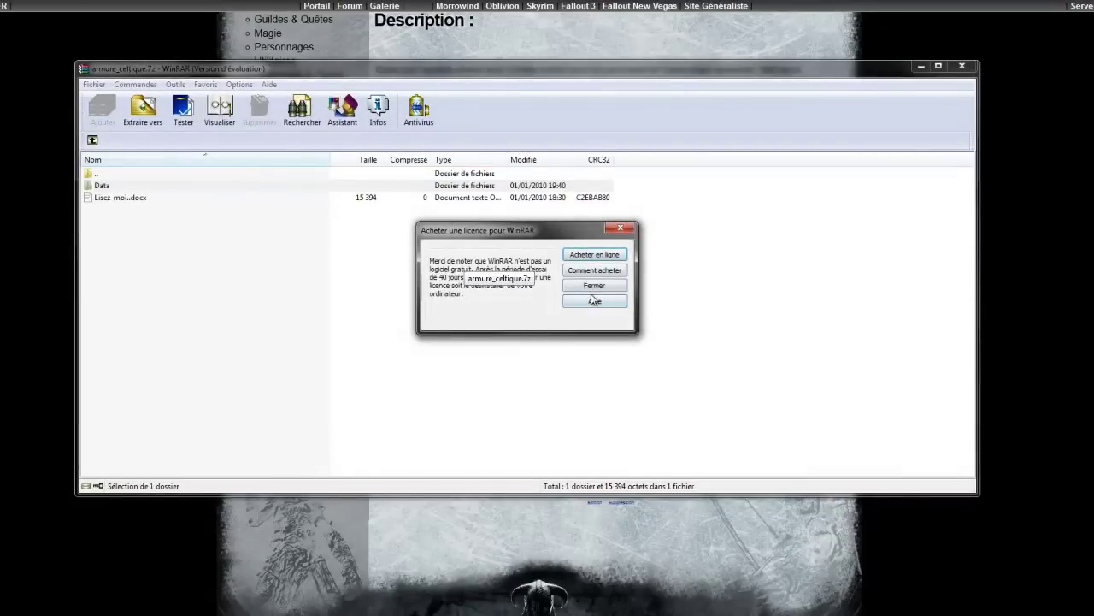
click(592, 295)
key(alt+F4)
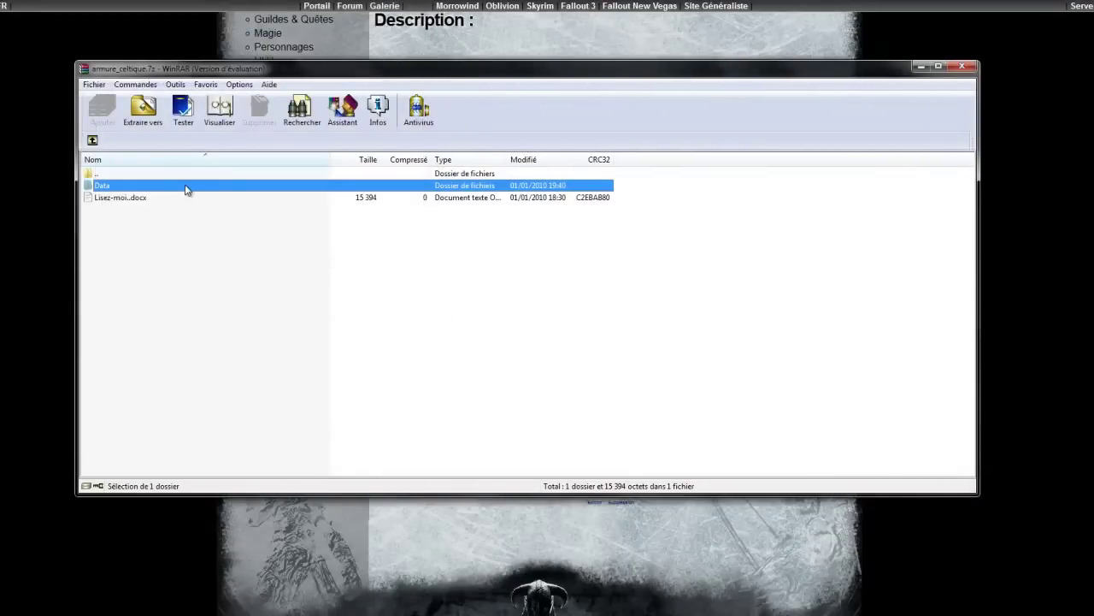
double_click(185, 186)
Clear the browser and Nexus Mod Manager away from the archive window, and open Skyrim's Data folder in the file explorer.
drag(387, 74, 528, 169)
click(1093, 0)
drag(612, 169, 647, 201)
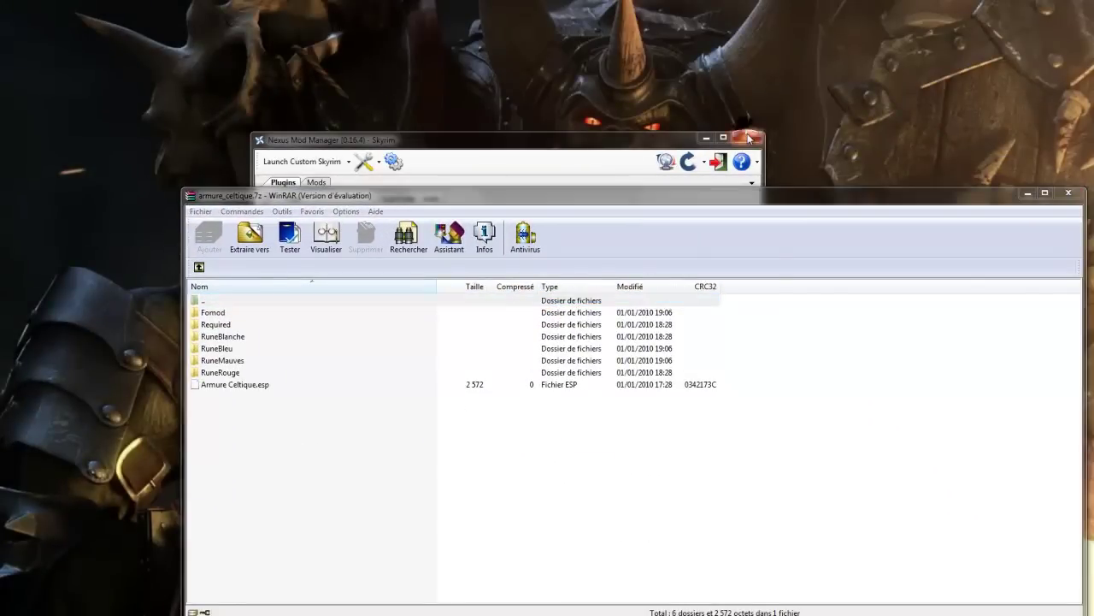
click(746, 138)
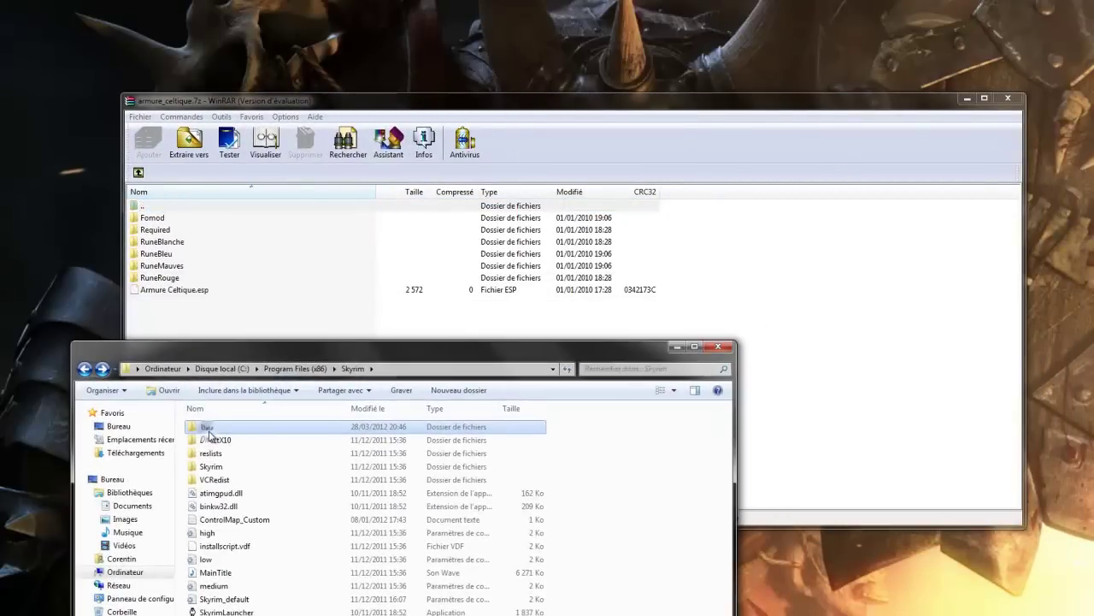
double_click(209, 431)
Look inside the archive's Fomod and RuneMauves folders, and return to the contents of its Data folder.
drag(189, 325, 174, 217)
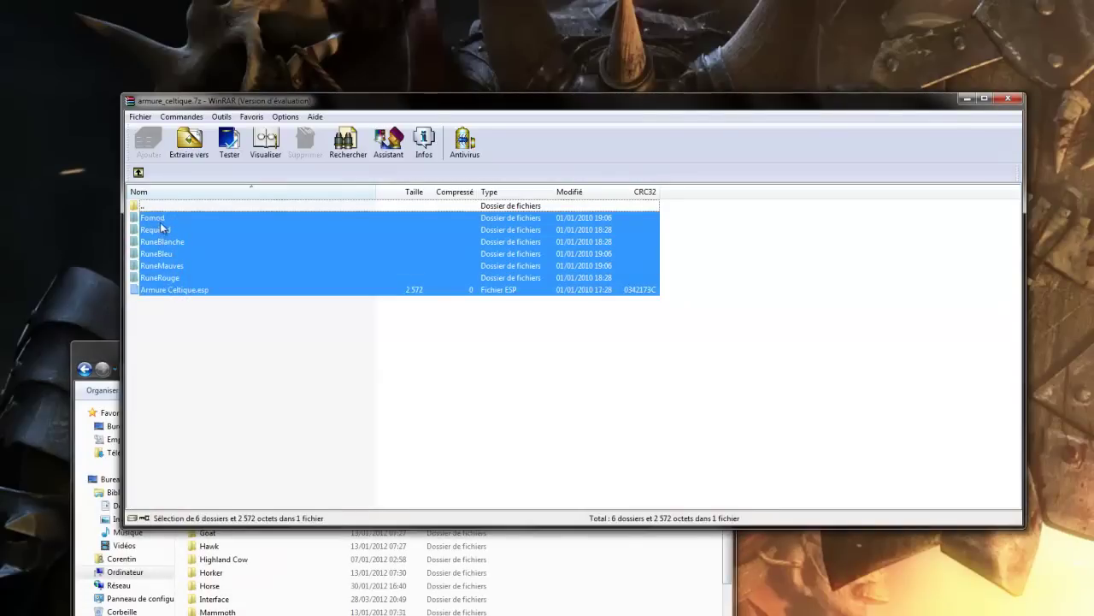
click(156, 217)
double_click(160, 217)
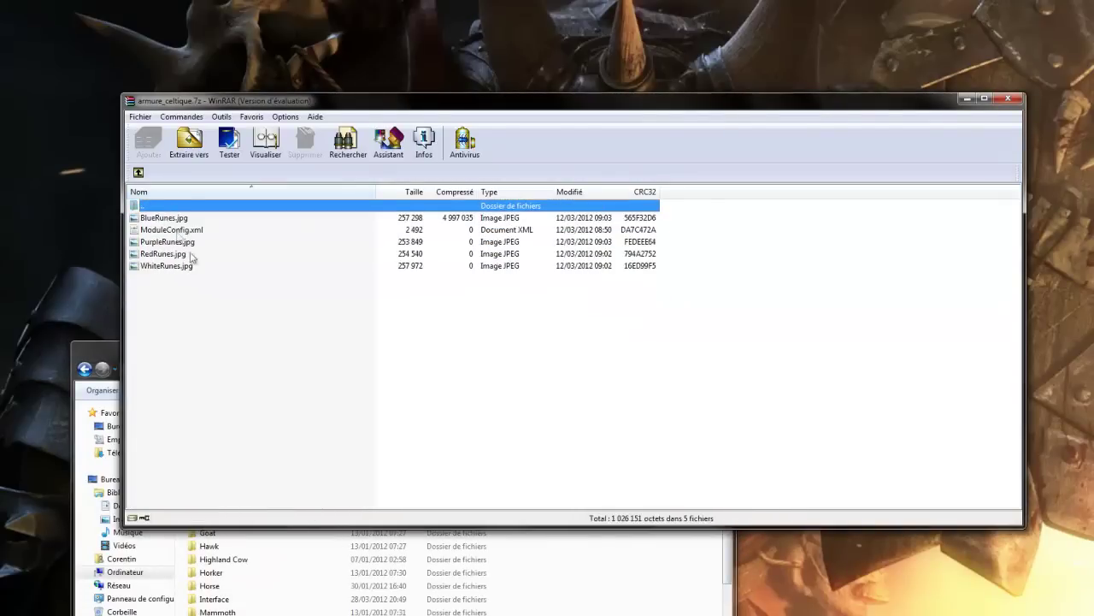
click(138, 171)
drag(174, 319, 684, 569)
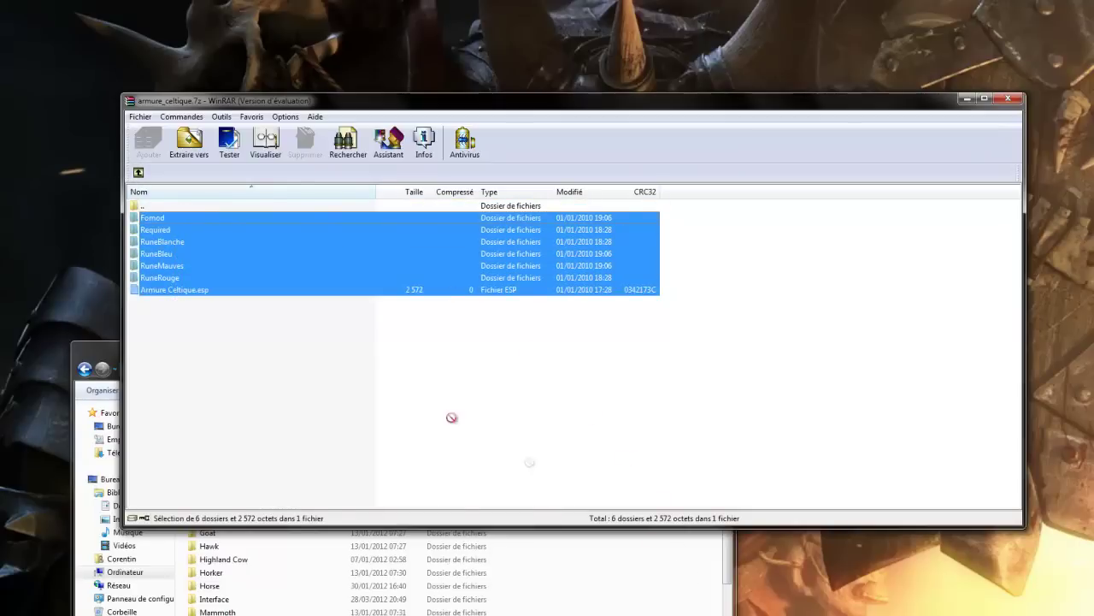
click(176, 278)
double_click(170, 265)
click(137, 172)
Copy all contents of the archive's Data folder into Skyrim's Data folder with administrator rights, and close both windows.
drag(156, 319, 174, 219)
drag(694, 573, 694, 572)
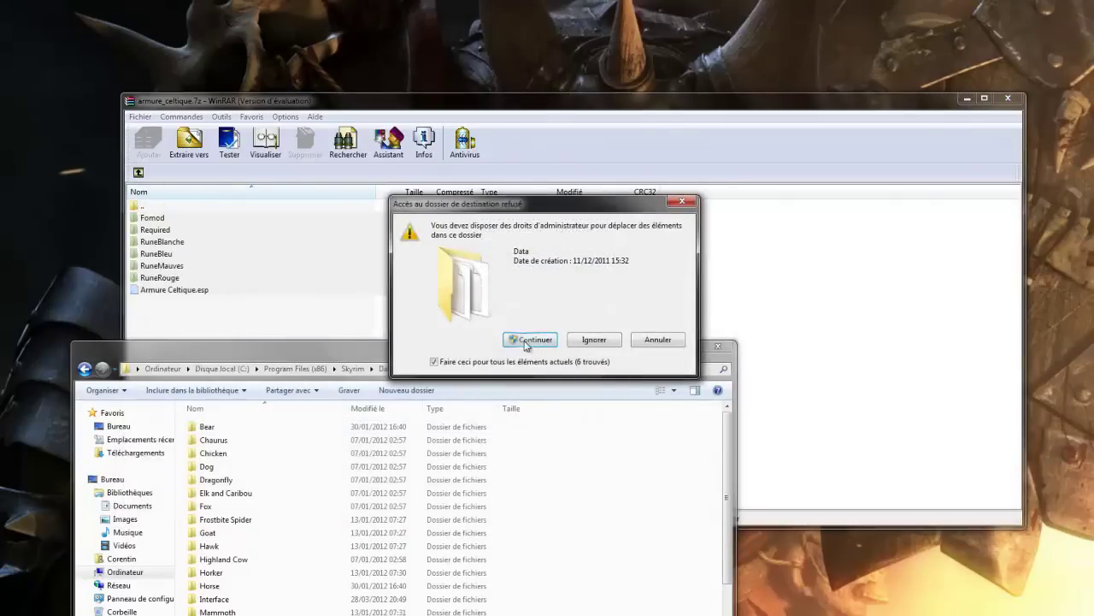
click(526, 341)
click(1009, 98)
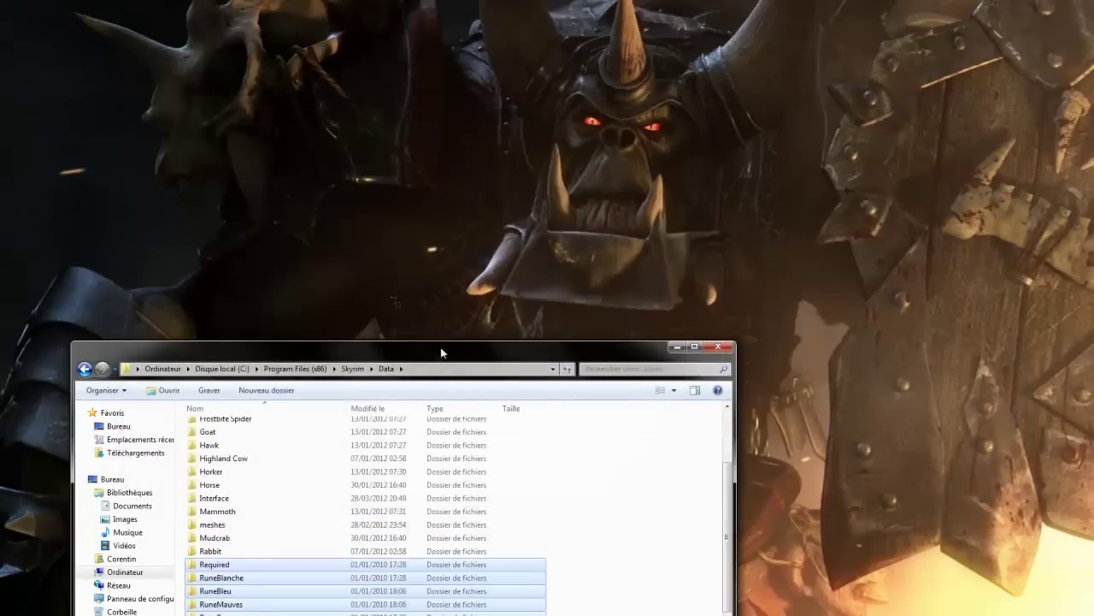
drag(441, 352, 538, 157)
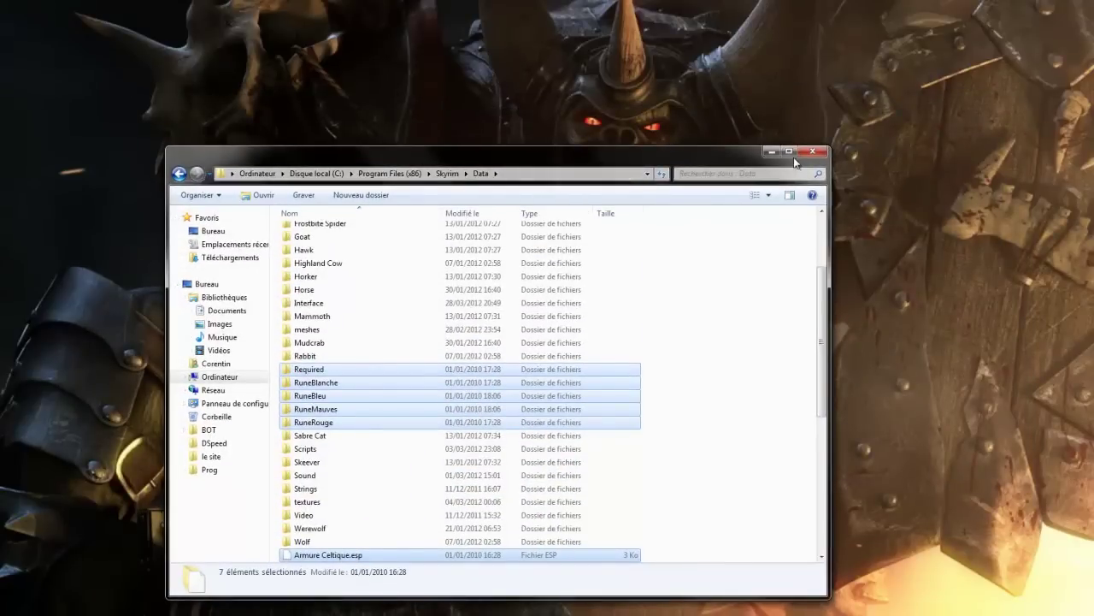
click(812, 152)
Launch Nexus Mod Manager, skipping its version check, and enable the Armure Celtique.esp plugin.
key(super)
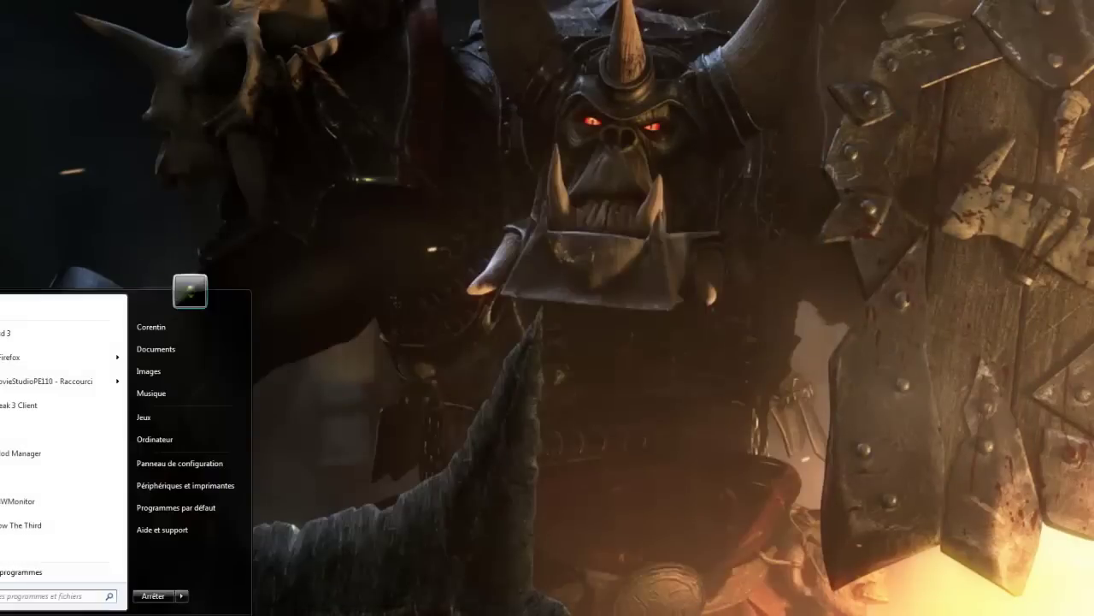
click(23, 453)
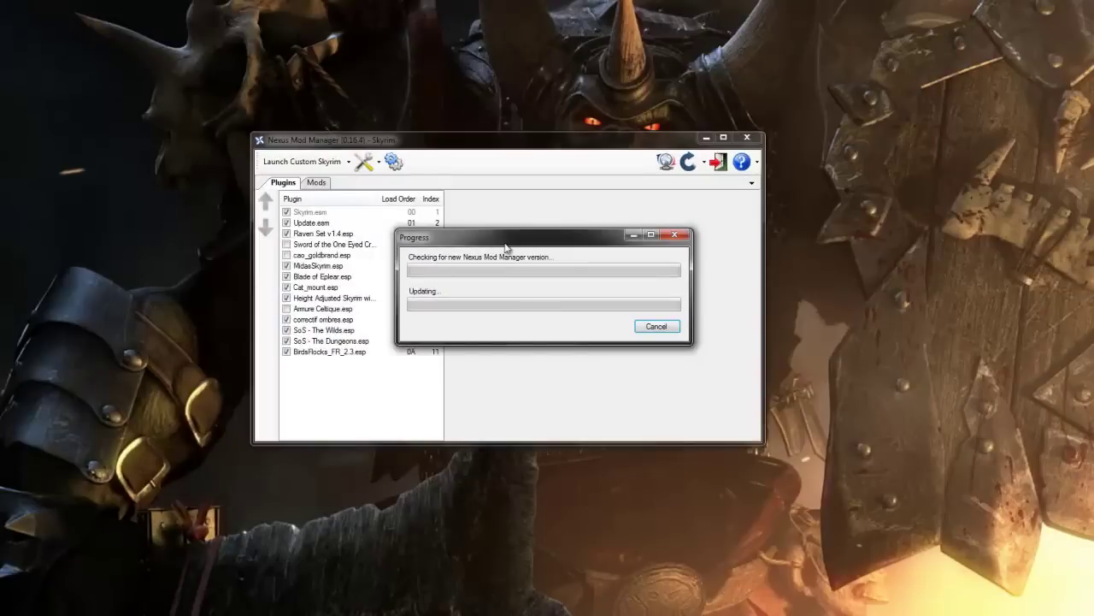
click(647, 330)
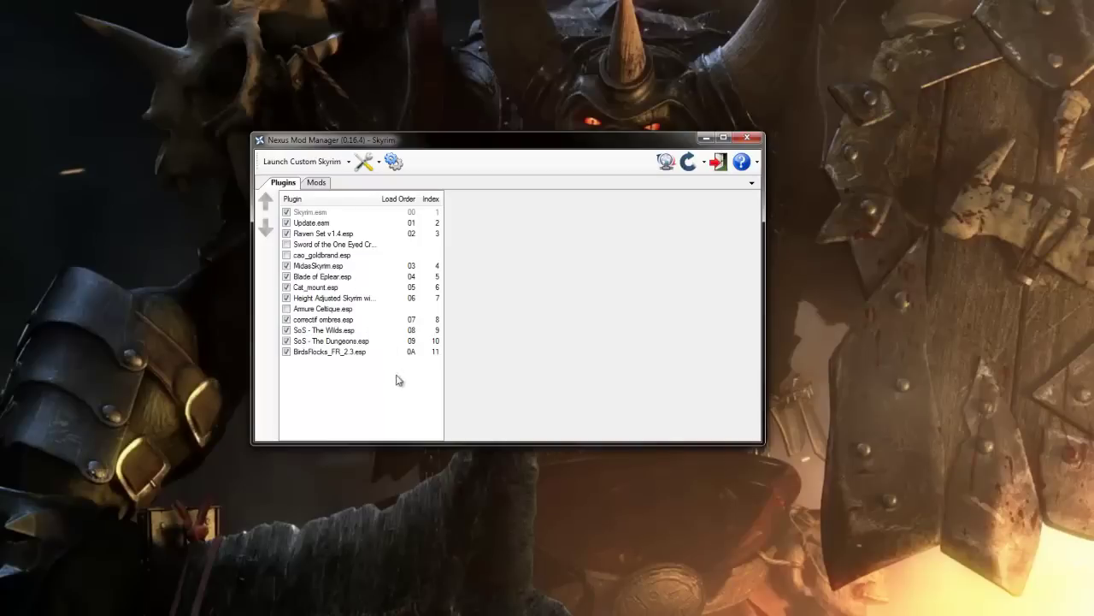
click(314, 309)
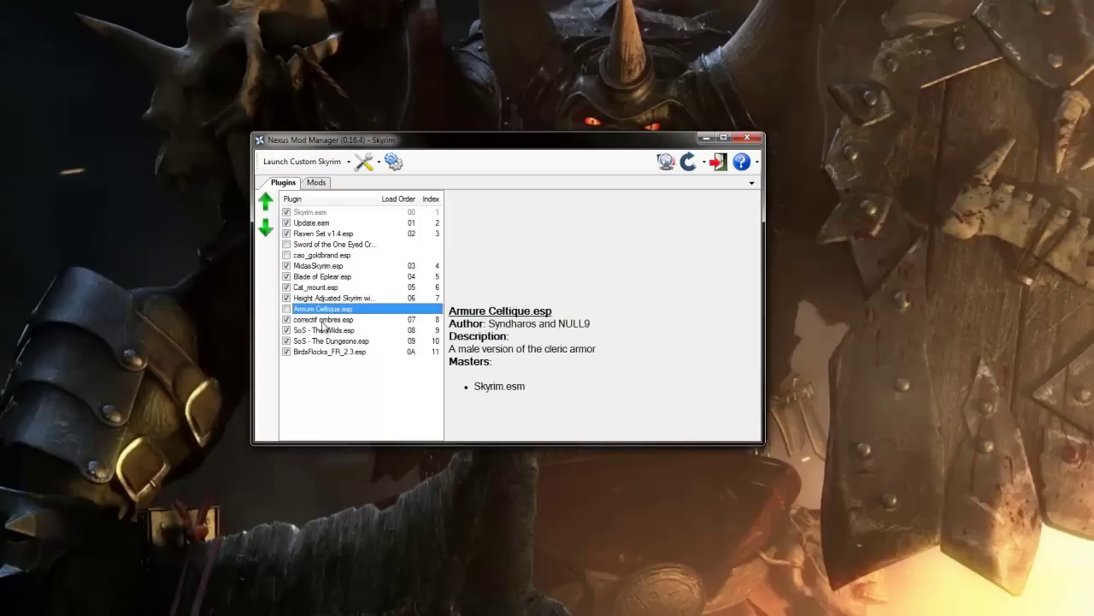
click(286, 308)
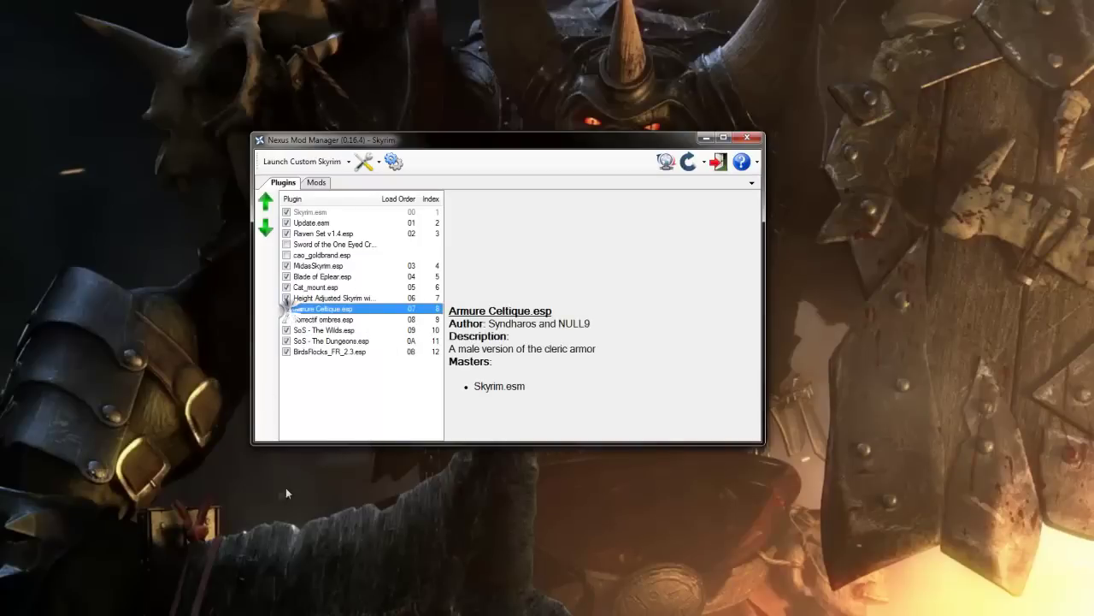
Reset the mod manager's UI, and reset the archive invalidation, accepting the confirmation.
click(382, 164)
click(389, 181)
click(380, 164)
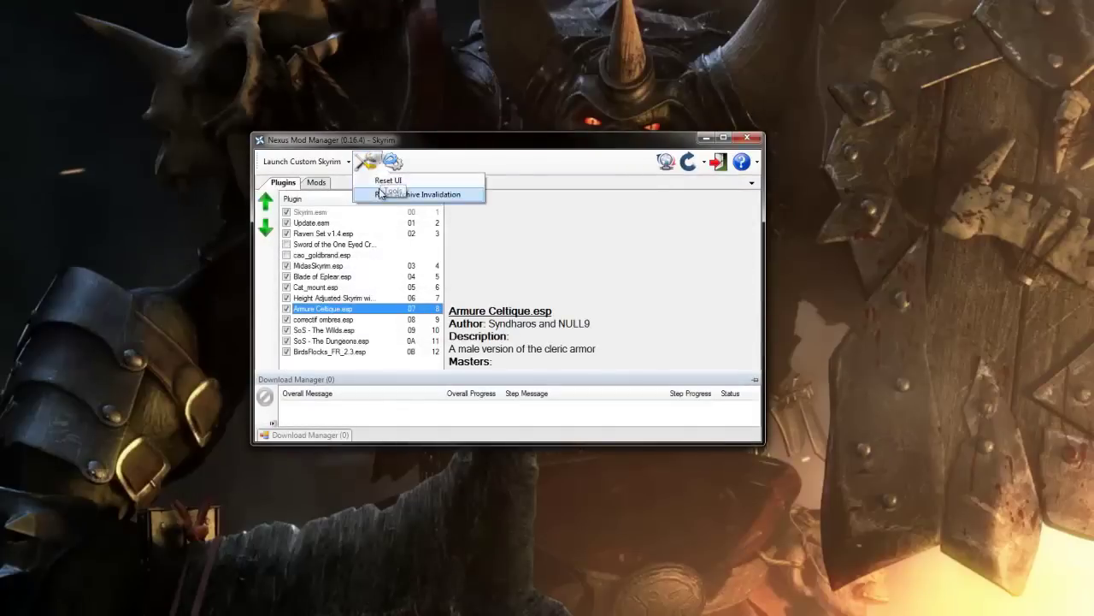
click(382, 164)
click(381, 165)
click(387, 195)
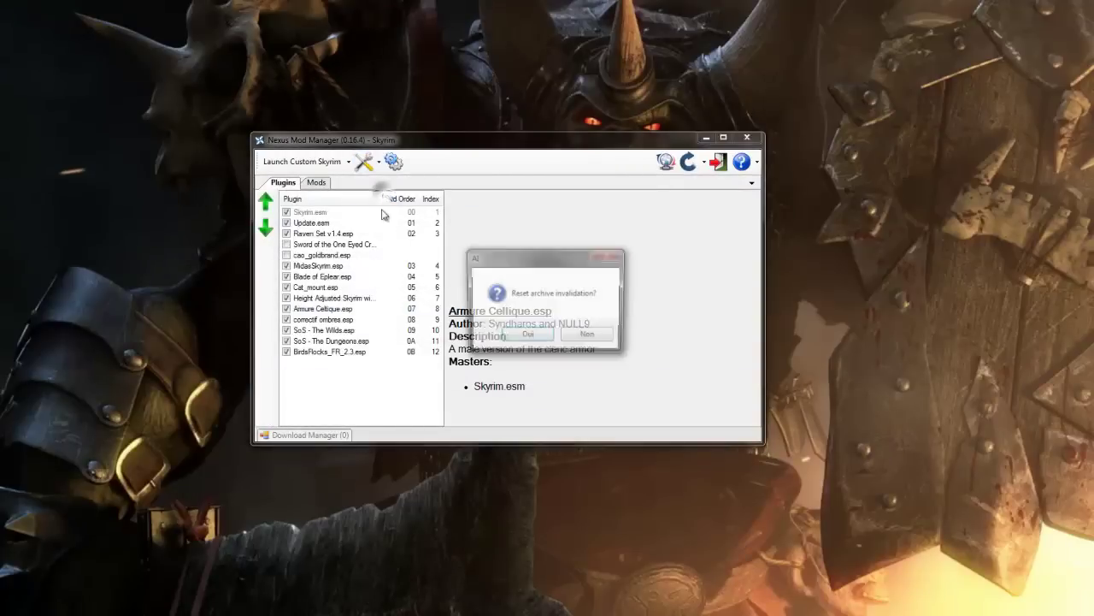
click(524, 335)
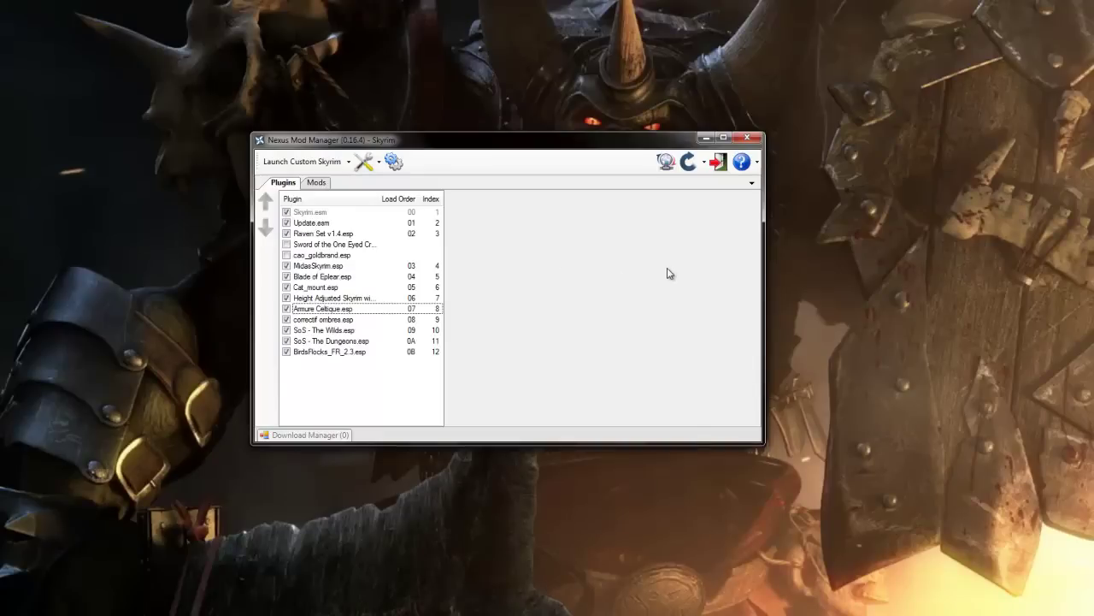
View the details of RWT: Realistic Water Textures in the list of mods, and return to the plugin list.
click(323, 185)
click(333, 319)
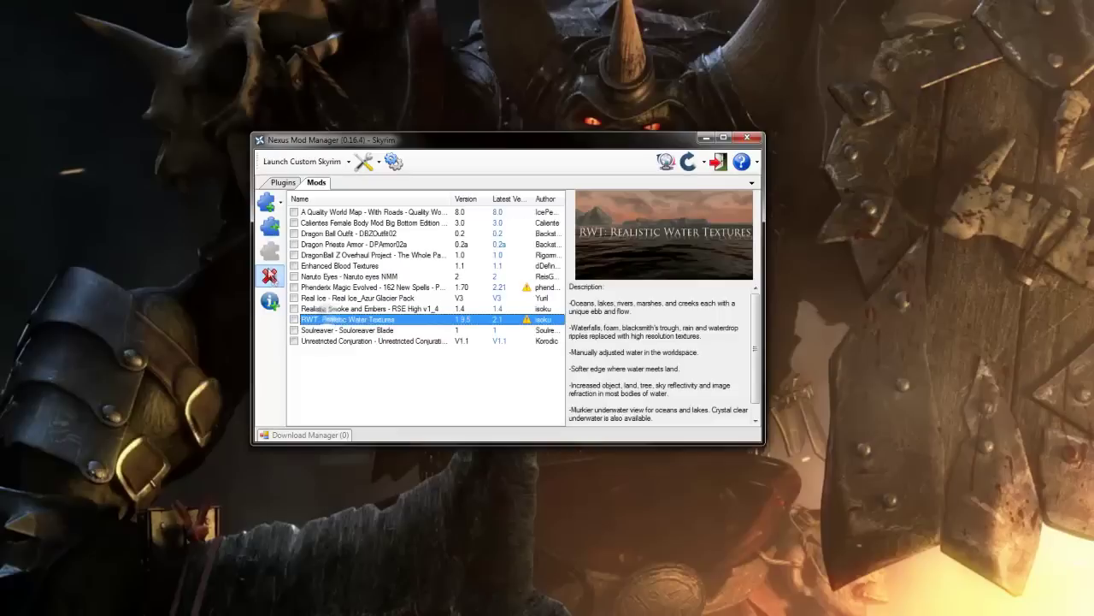
click(284, 182)
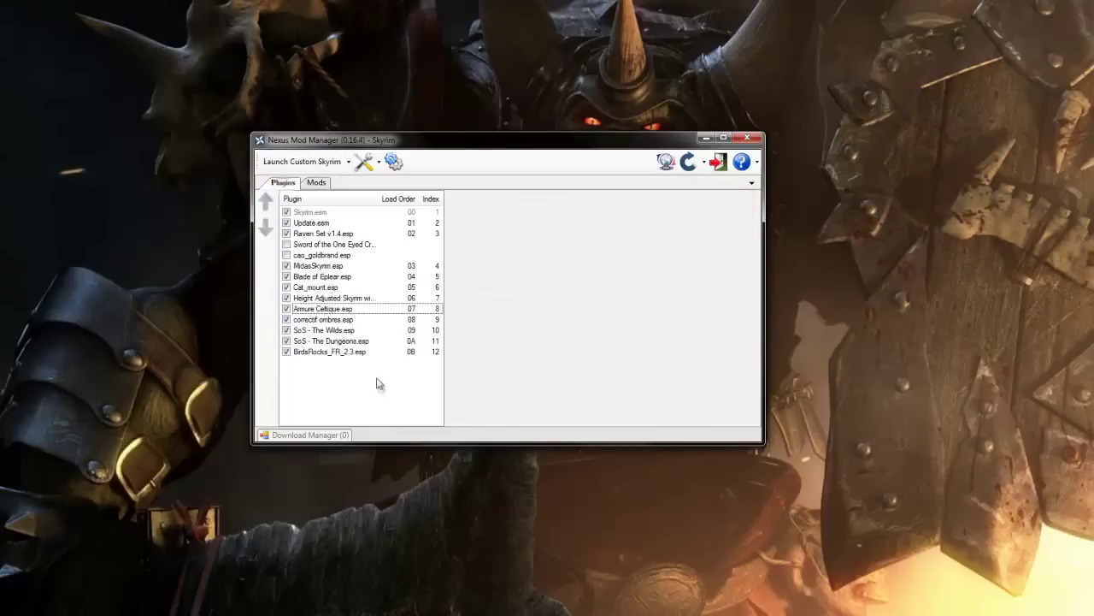